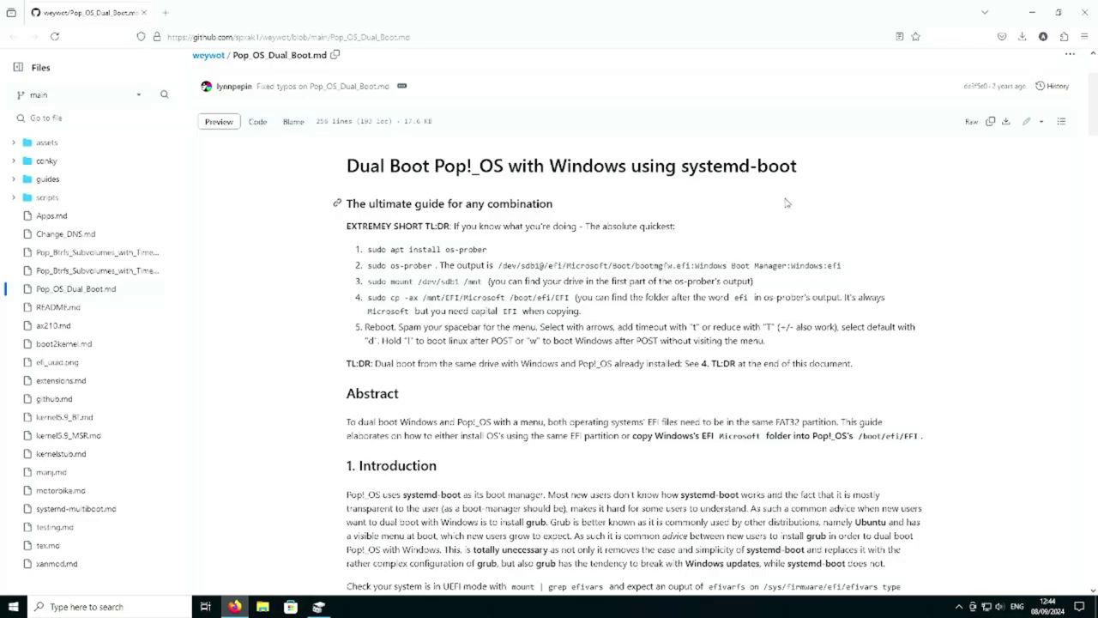
- Highlight 'systemd-boot' in the guide's title to read it
drag(676, 167, 810, 186)
click(808, 190)
drag(679, 167, 824, 166)
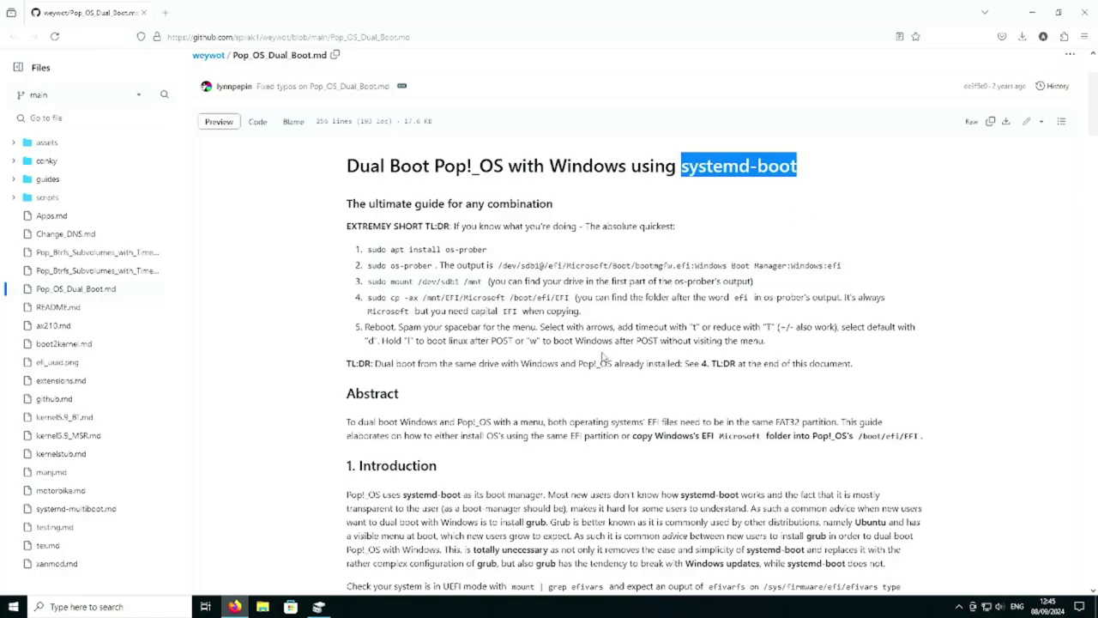
click(600, 329)
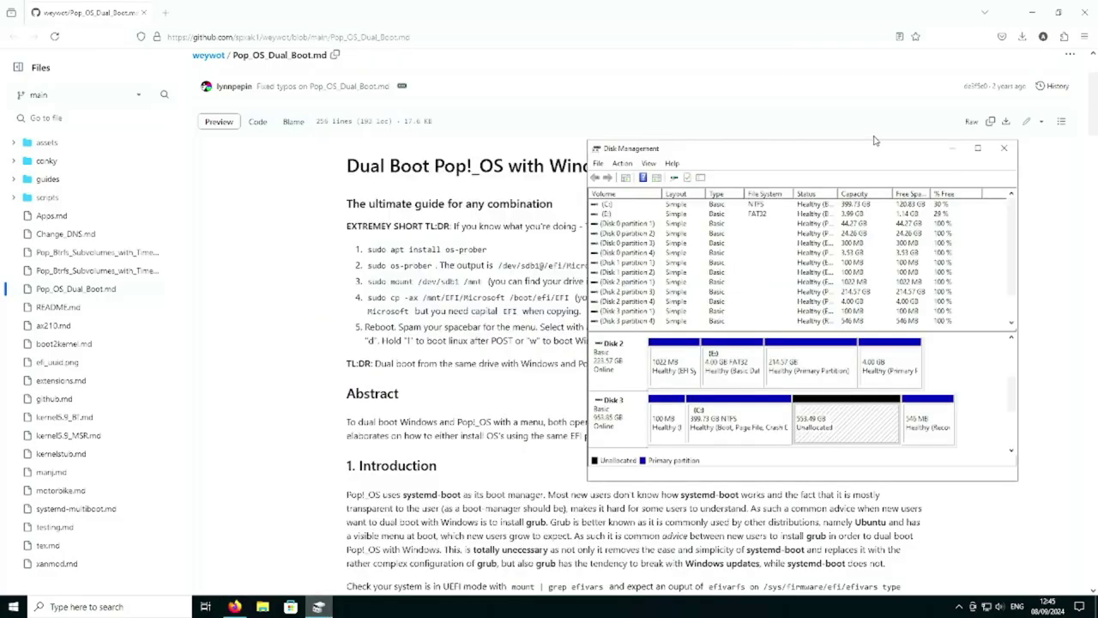
- Maximize Disk Management and inspect Disk 3's 553.49 GB unallocated space, C: and Recovery partitions
double_click(875, 141)
click(725, 545)
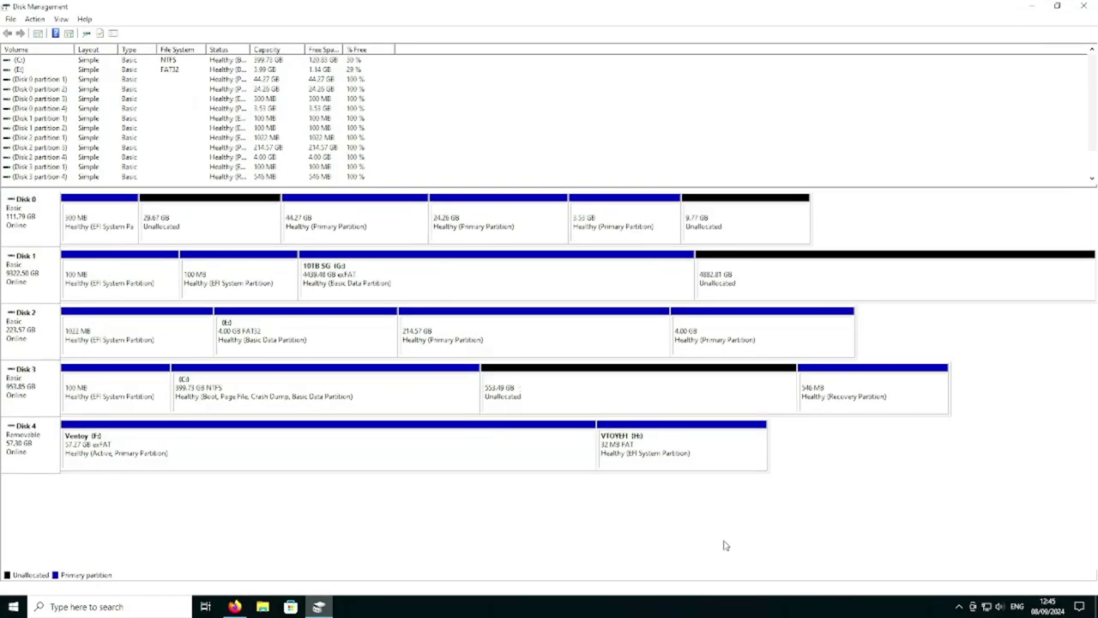
click(730, 398)
click(217, 379)
click(626, 415)
click(830, 389)
click(638, 393)
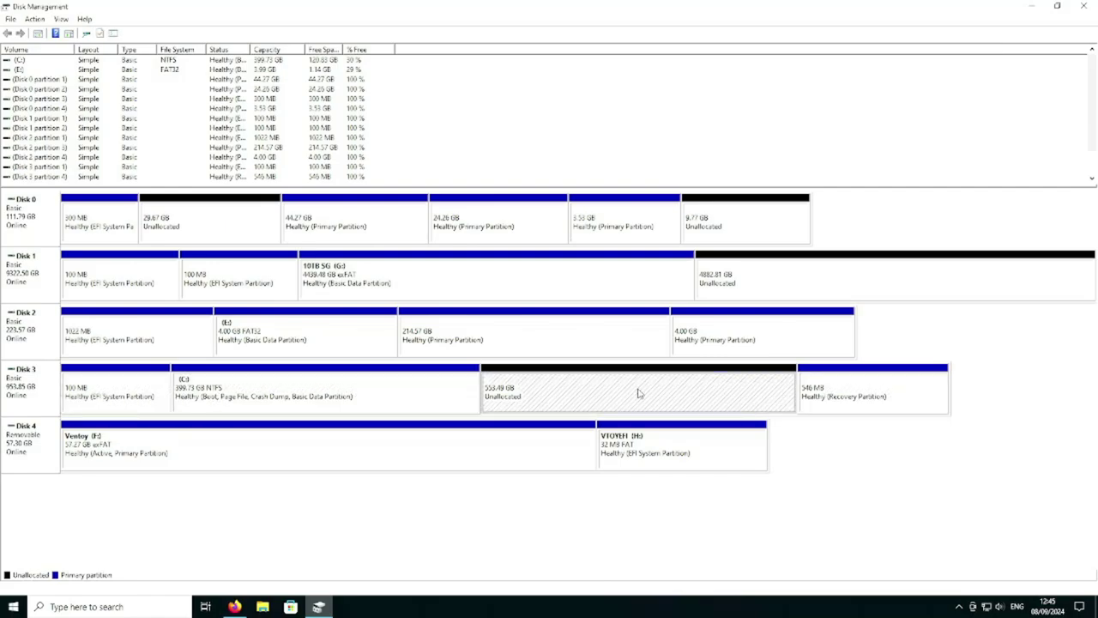
- Compare Disk 3's C: partition with its unallocated space and check the C: partition's actions
click(397, 402)
click(558, 388)
click(439, 397)
right_click(439, 396)
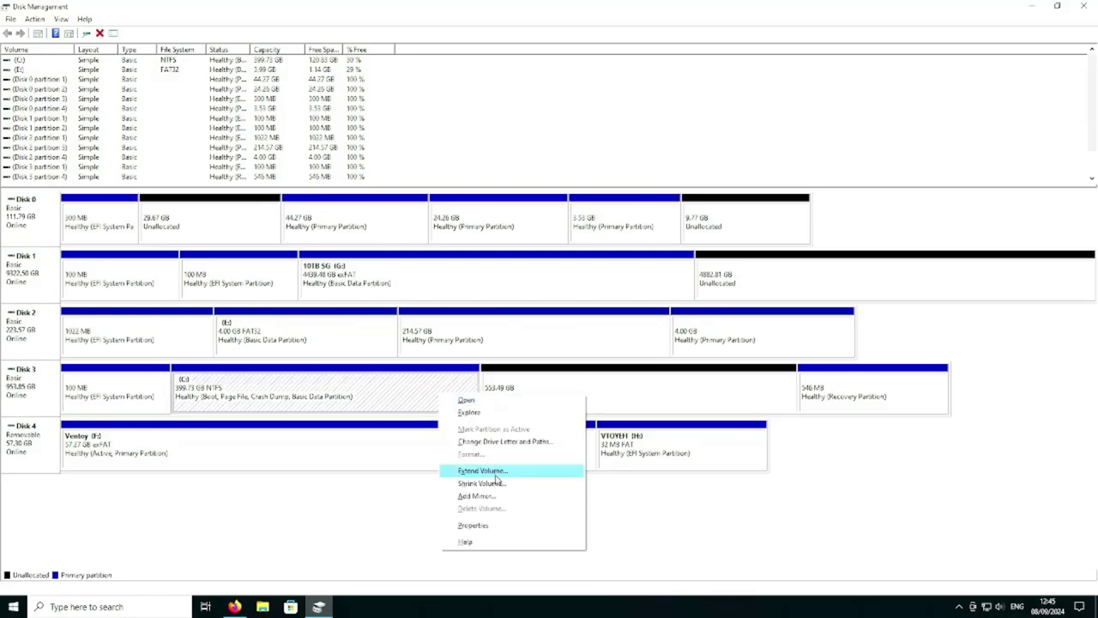
click(282, 399)
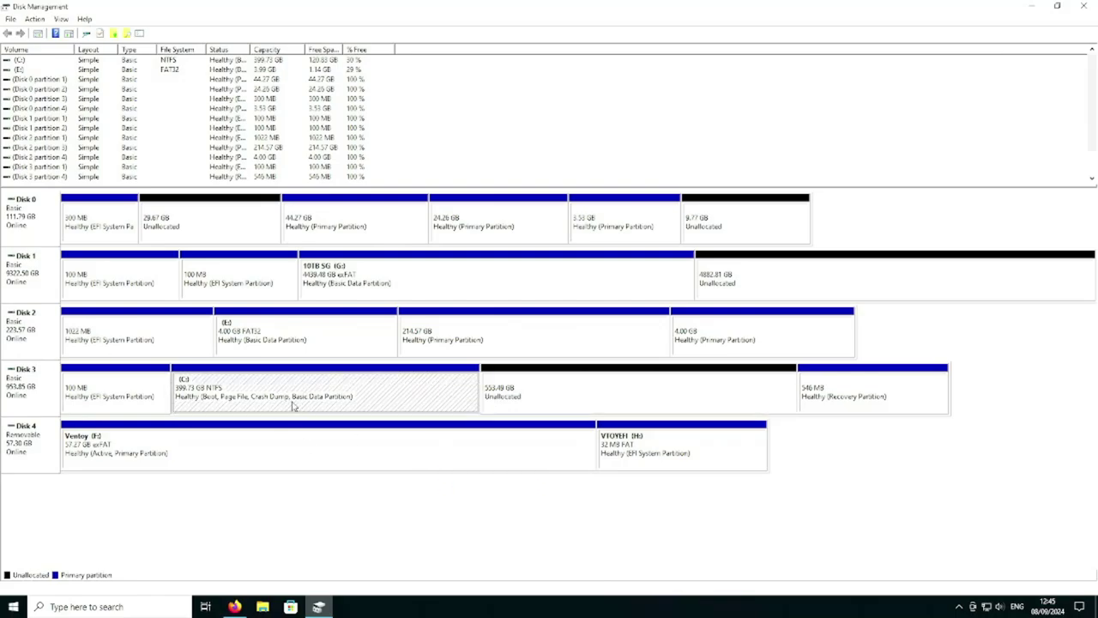
click(532, 390)
click(250, 390)
click(488, 366)
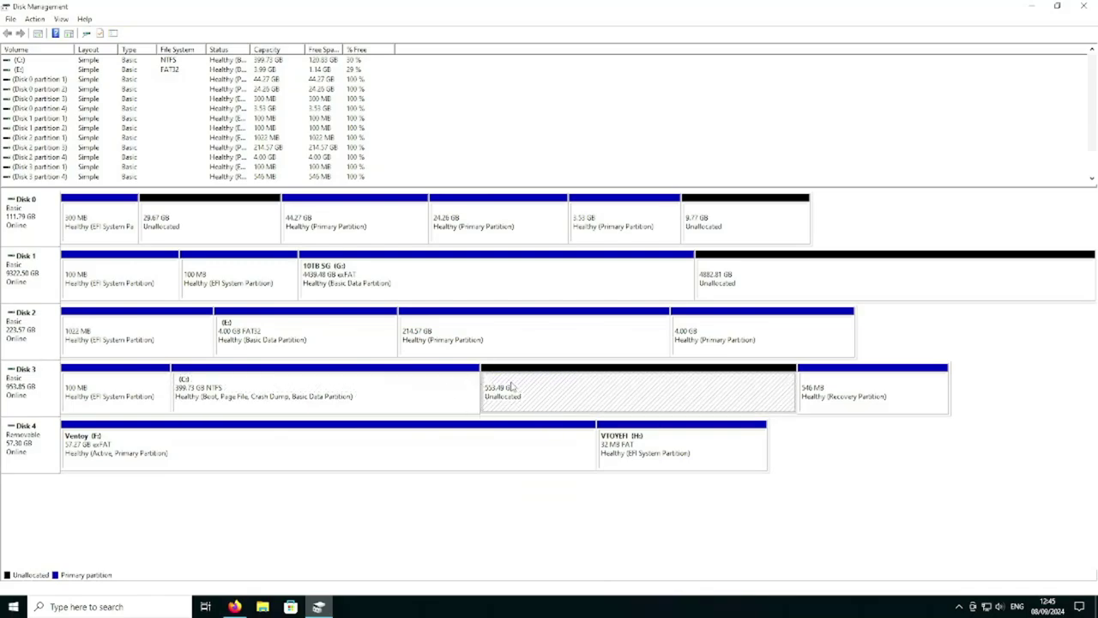
- Hide Disk Management and the browser, then open the Ventoy (F:) drive in File Explorer
click(1034, 7)
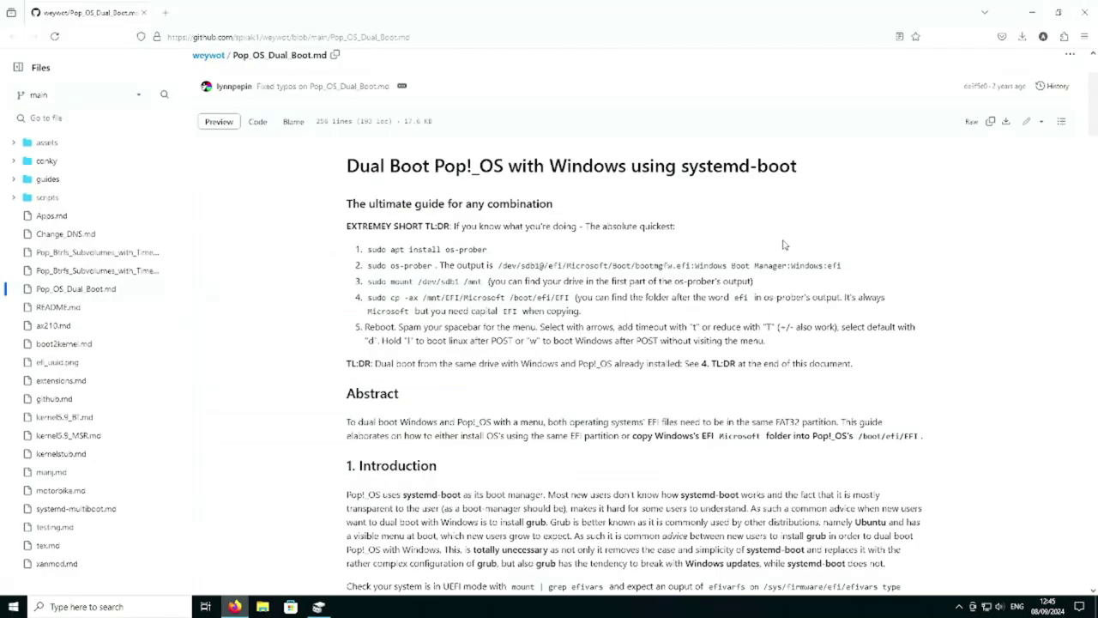
click(1030, 12)
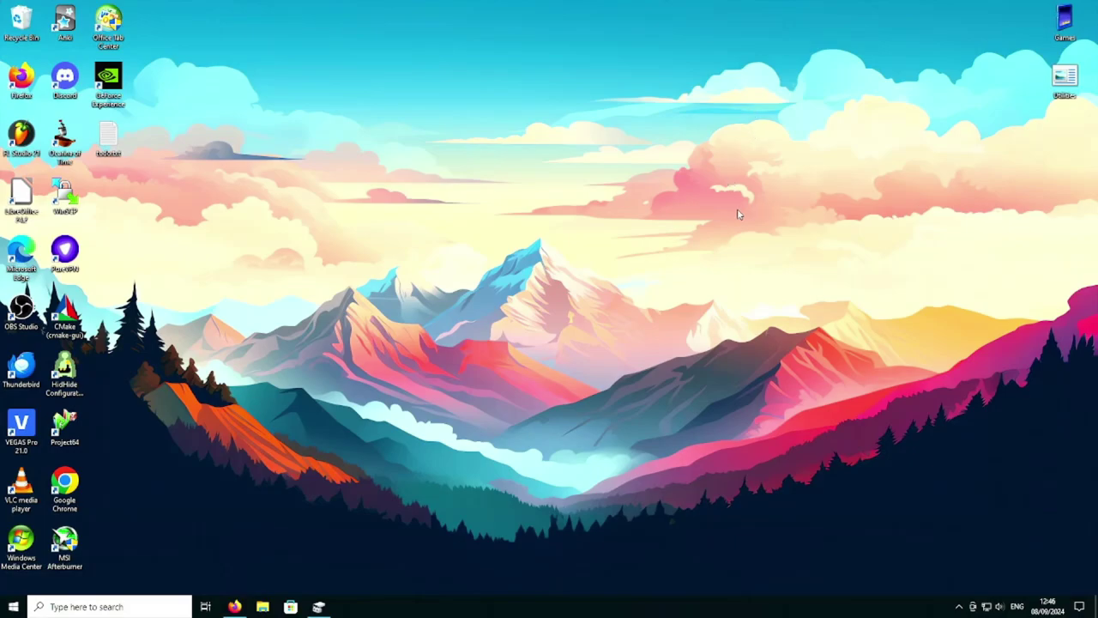
click(263, 606)
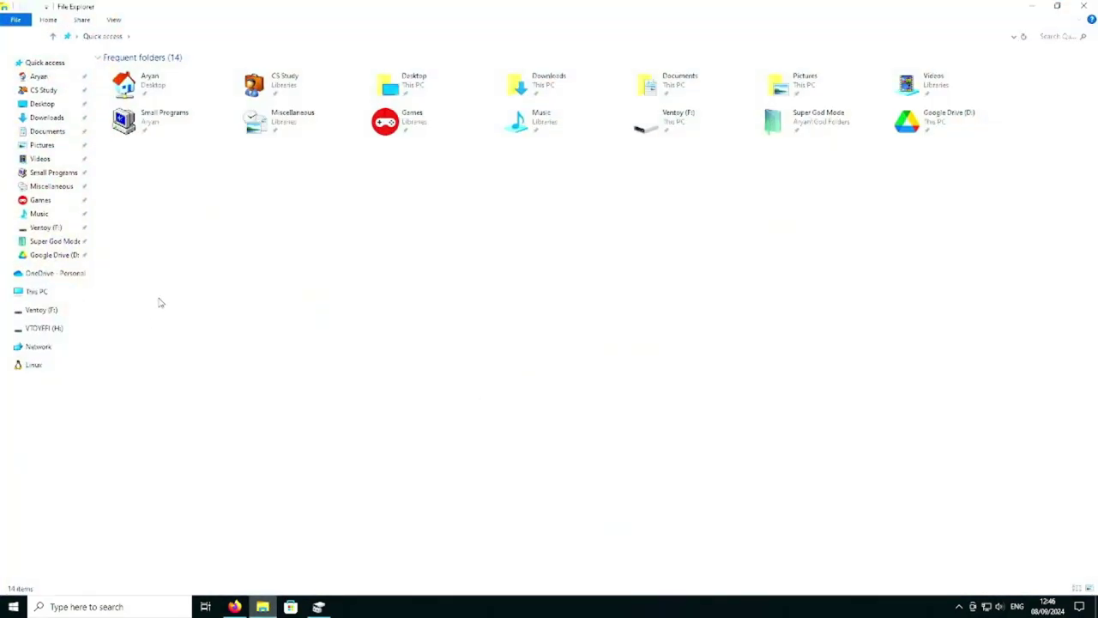
click(73, 314)
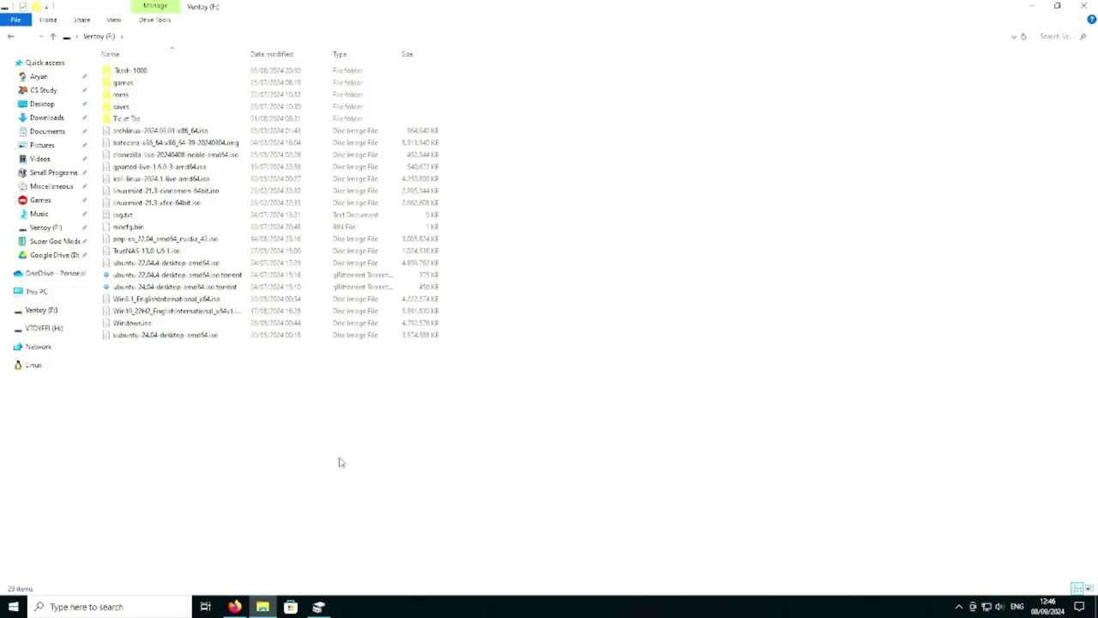
- Select the Ventoy drive's 23 items and single out the gparted-live-1.6.0-3-amd64.iso image
drag(339, 463, 283, 73)
click(264, 390)
drag(249, 381, 277, 20)
click(265, 406)
drag(294, 411, 311, 142)
click(225, 372)
drag(225, 372, 317, 439)
click(139, 166)
- Search Google for gparted, then return to the Ventoy listing and select all items
drag(139, 167, 234, 607)
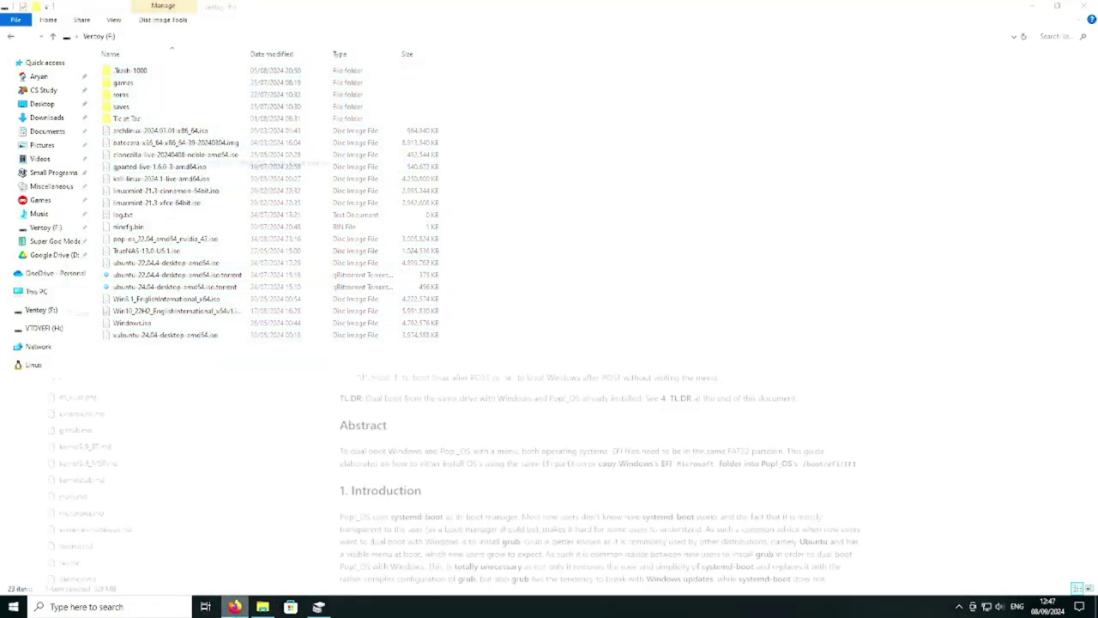
text(gpar)
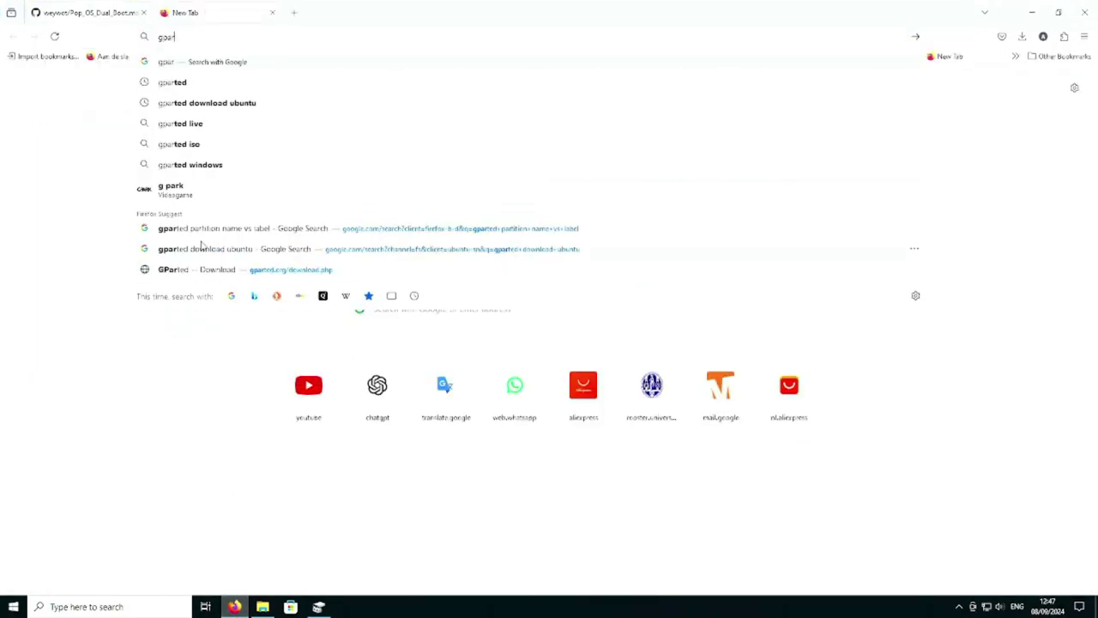
click(209, 81)
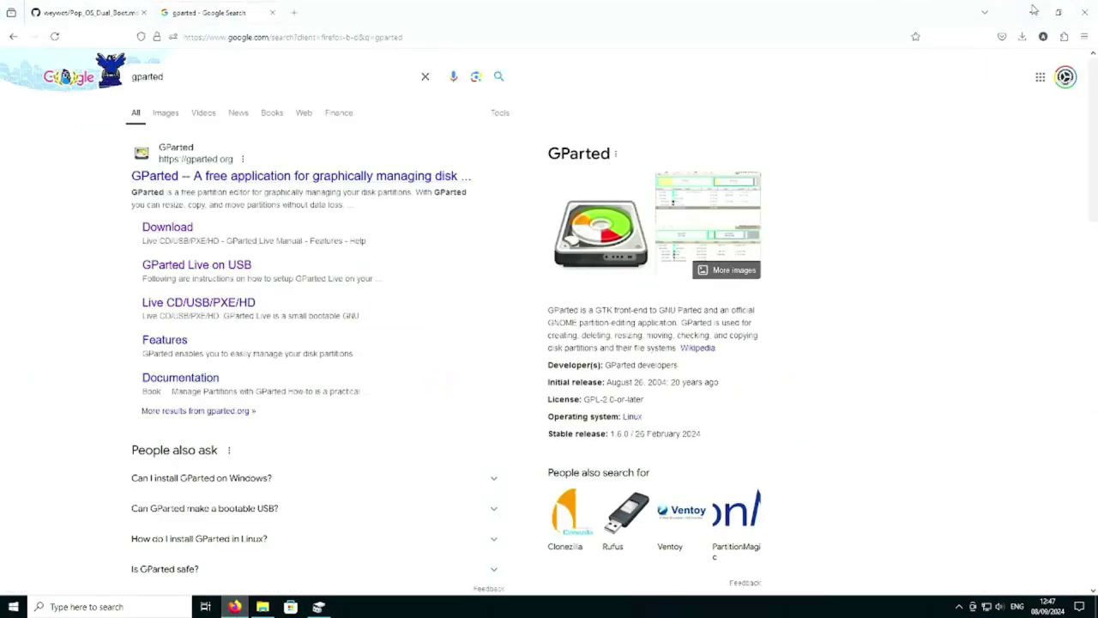
key(alt+Tab)
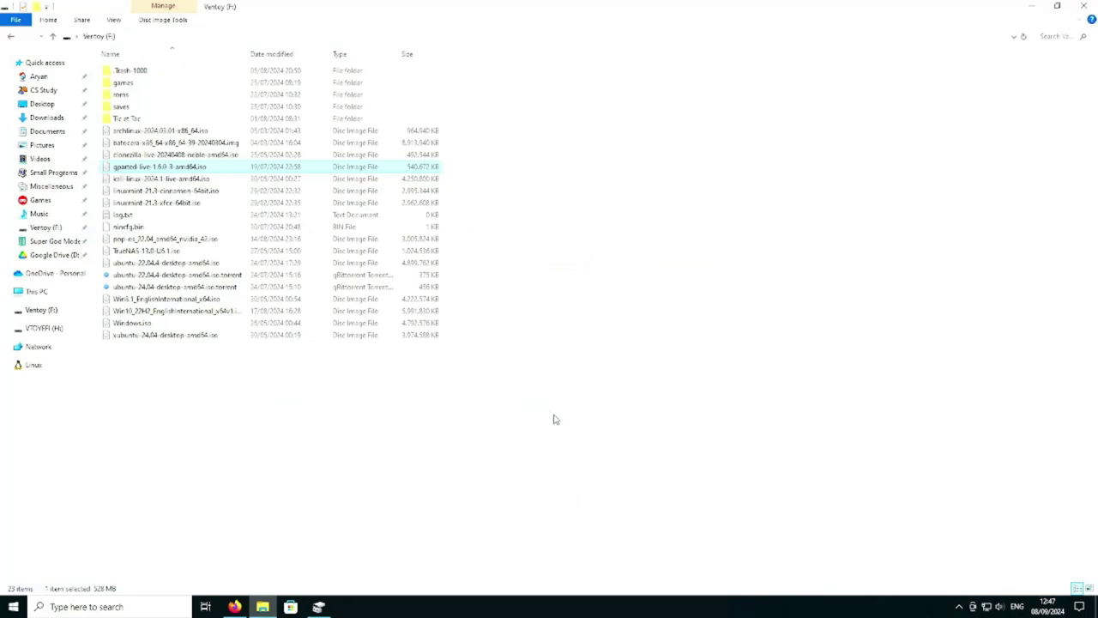
key(ctrl+a)
- Clear the file selection on the Ventoy drive and close File Explorer
click(254, 441)
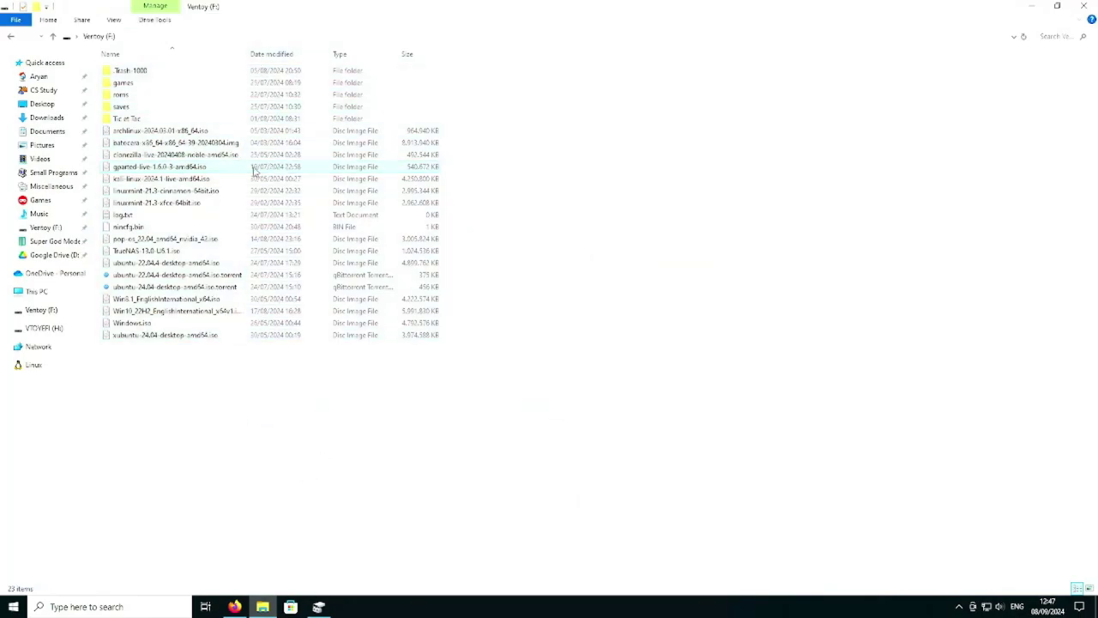
click(165, 242)
click(382, 408)
click(1084, 6)
- Choose Restart from the Start menu's power options
click(13, 606)
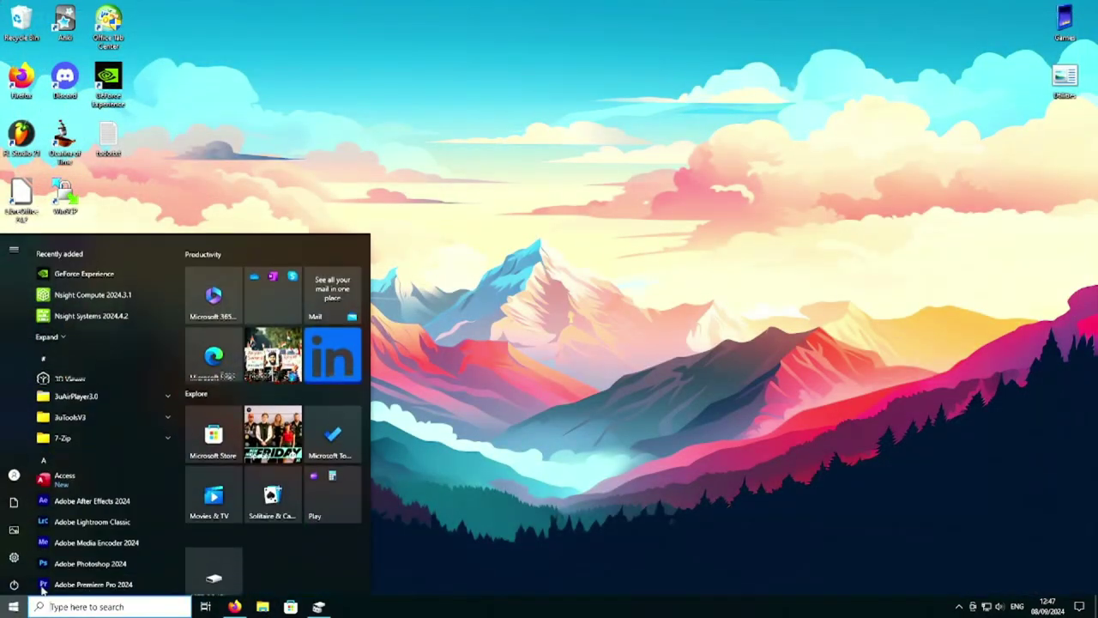
right_click(233, 607)
click(12, 606)
click(12, 607)
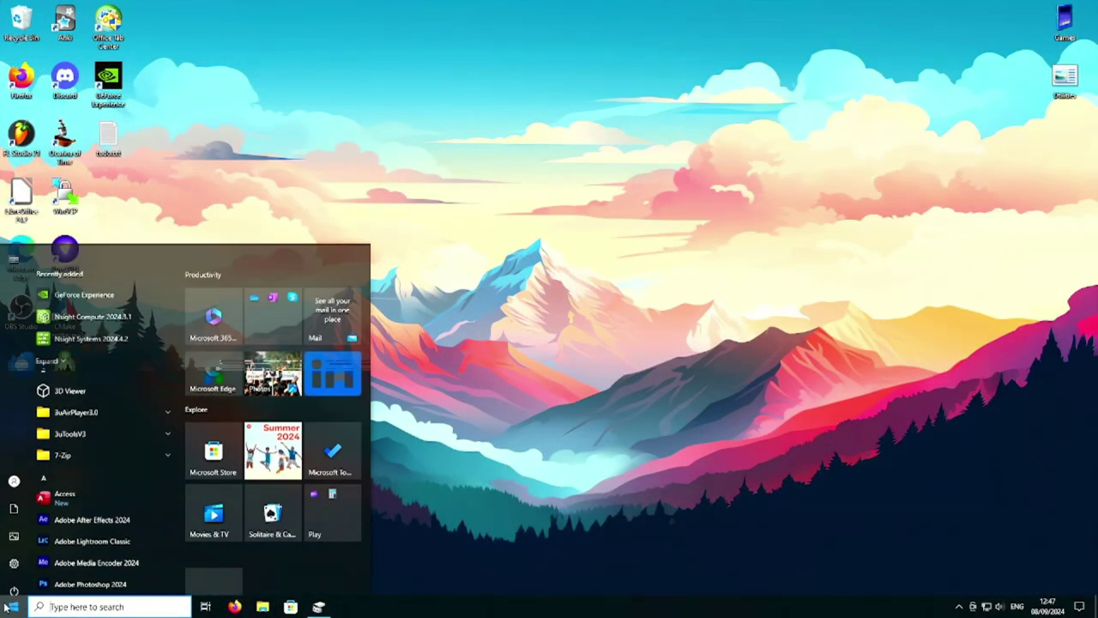
click(13, 580)
click(75, 552)
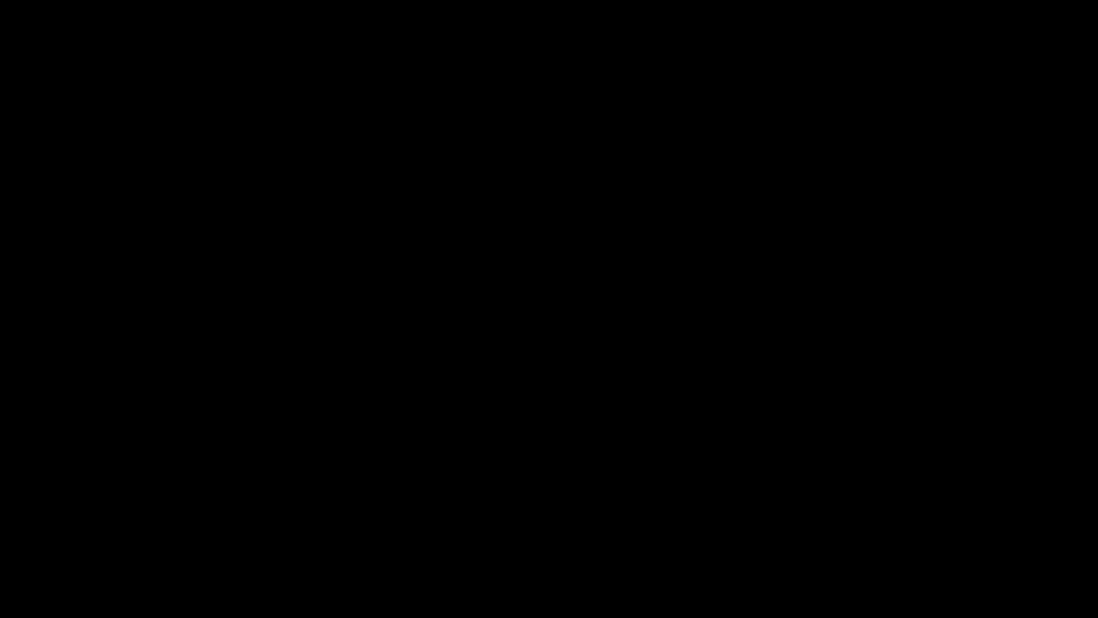
- Boot the UEFI USB entry via F12 and start gparted-live-1.6.0-3-amd64.iso in normal mode
key(F12)
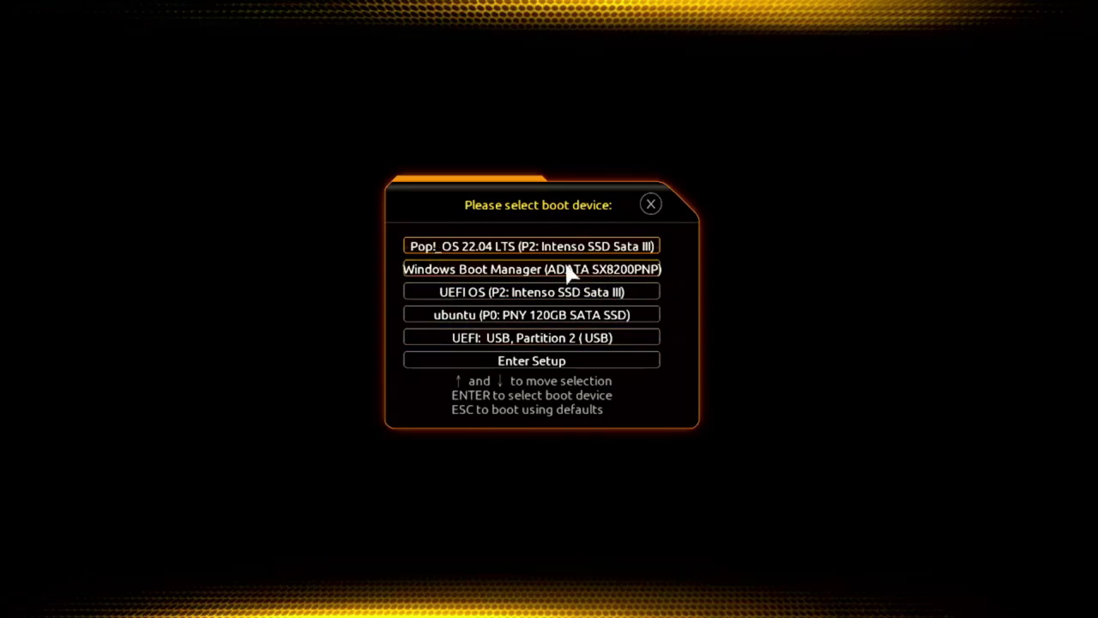
click(594, 343)
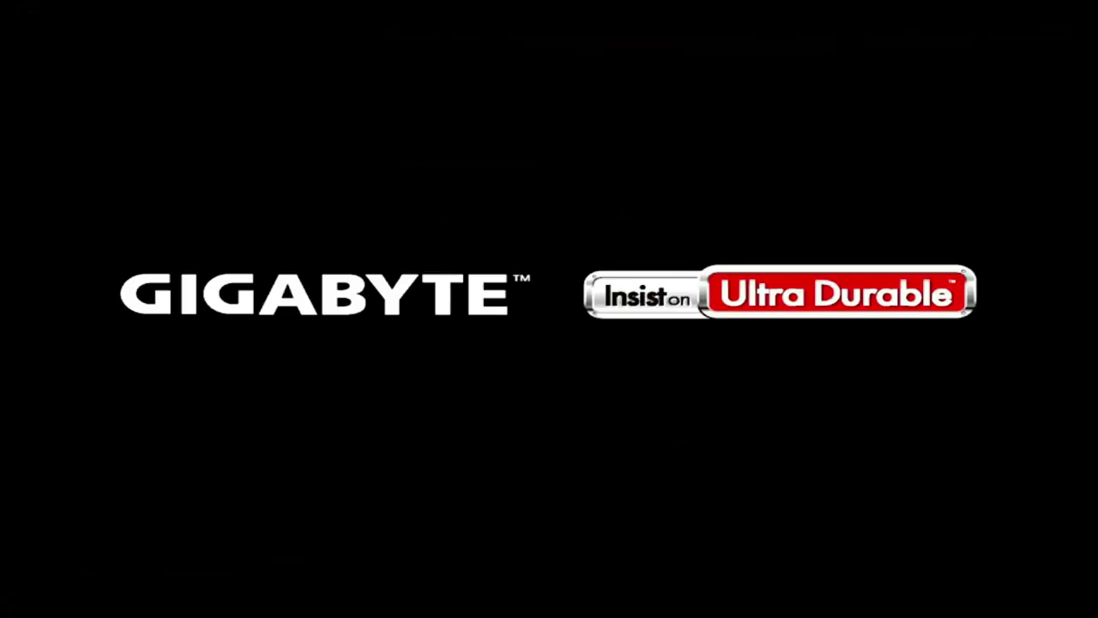
key(Down)
key(Down)
key(Down)
key(Down)
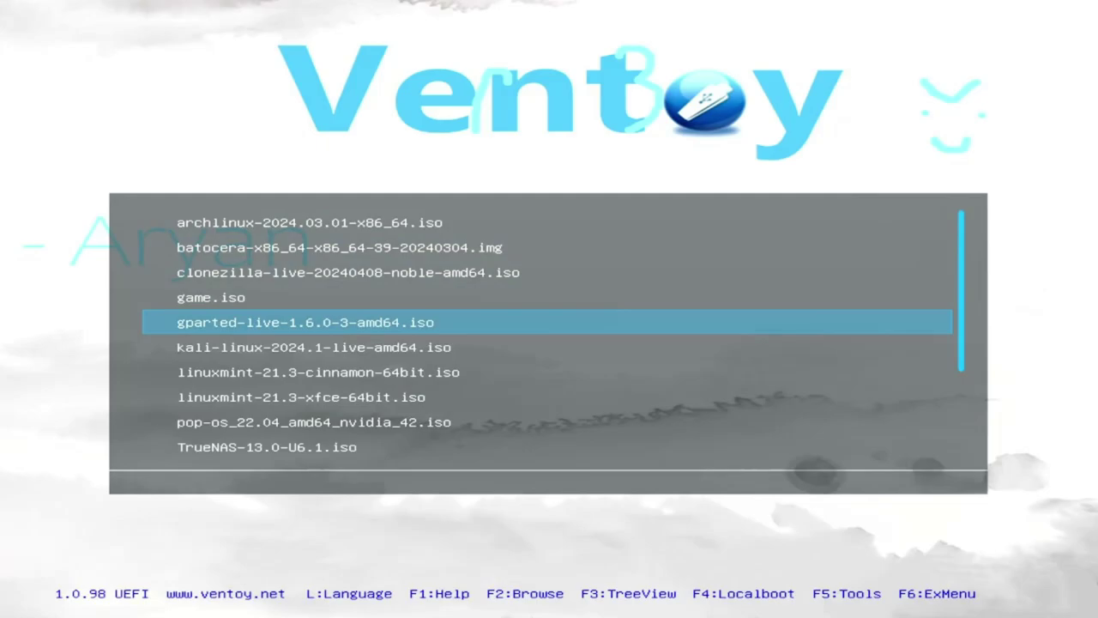
key(Return)
key(Return)
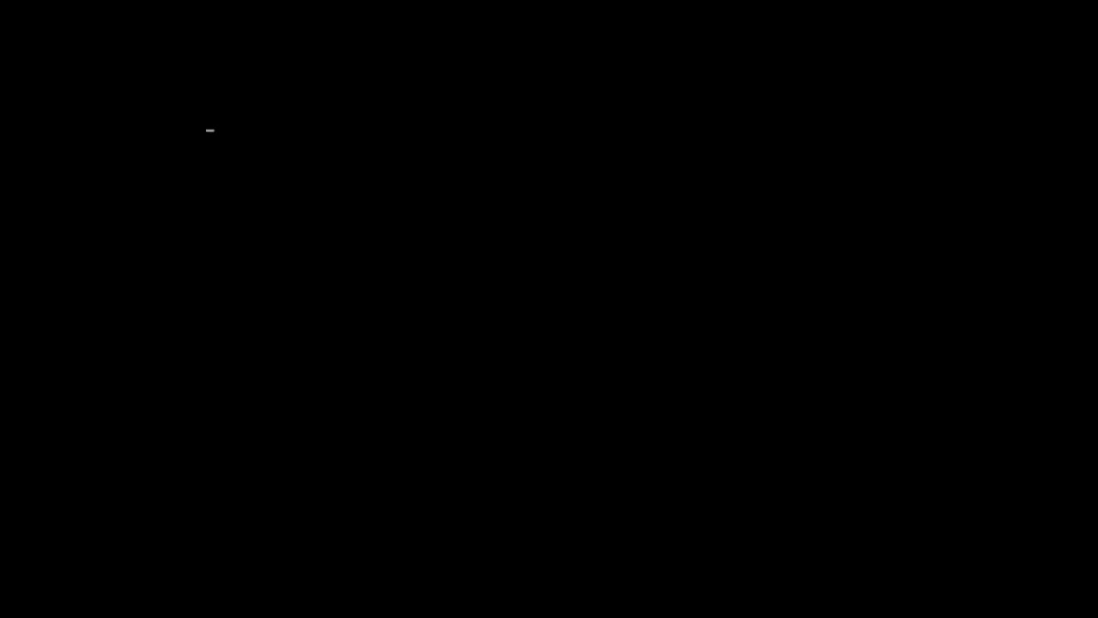
key(Return)
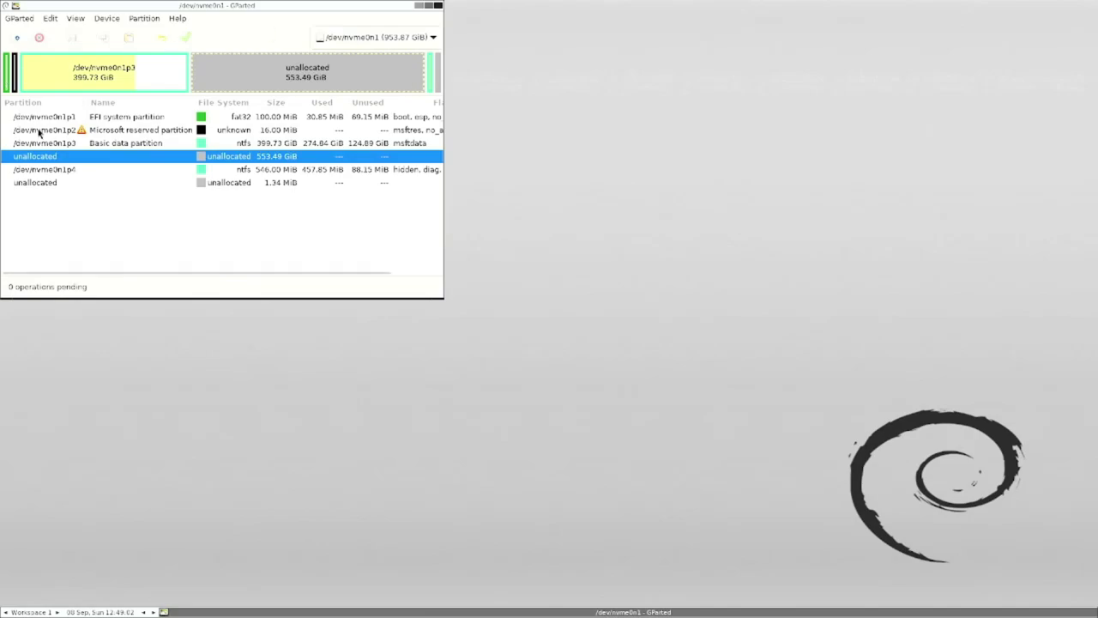
- Inspect the nvme0n1 partition rows and keep /dev/nvme0n1 as the displayed disk
click(141, 116)
click(149, 146)
click(150, 156)
click(396, 39)
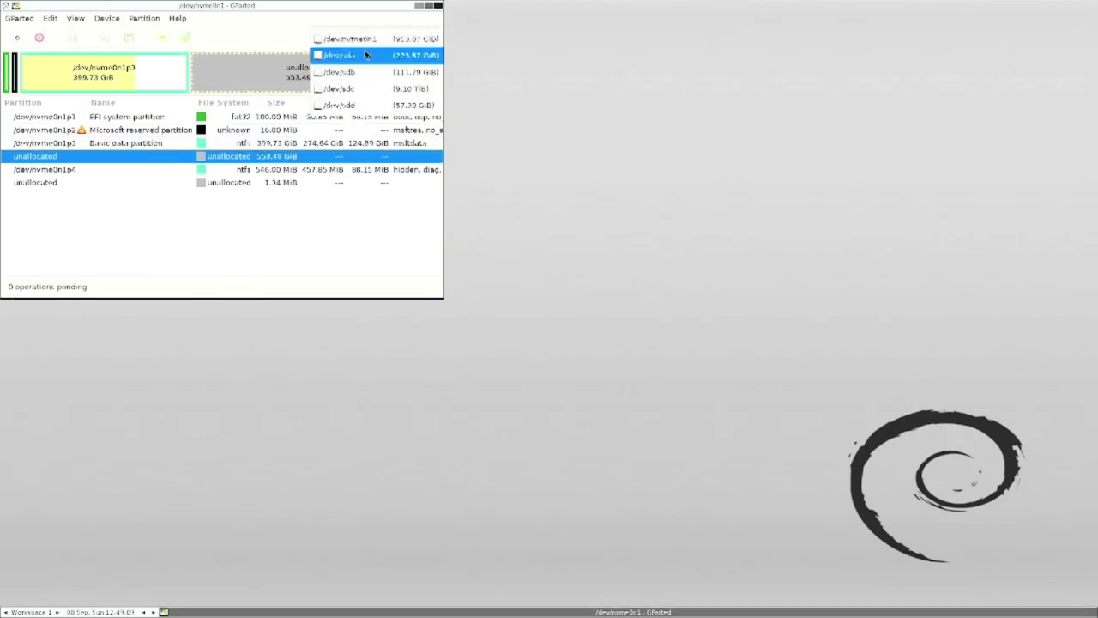
click(372, 40)
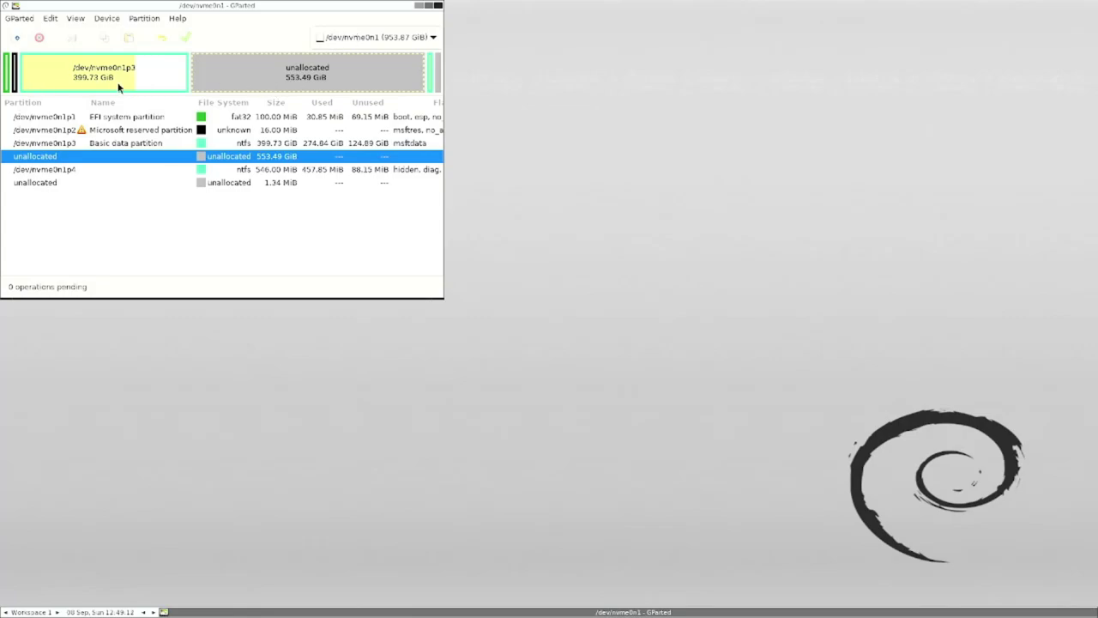
- Select the 553.49 GiB unallocated space and bring up its partition actions
click(111, 118)
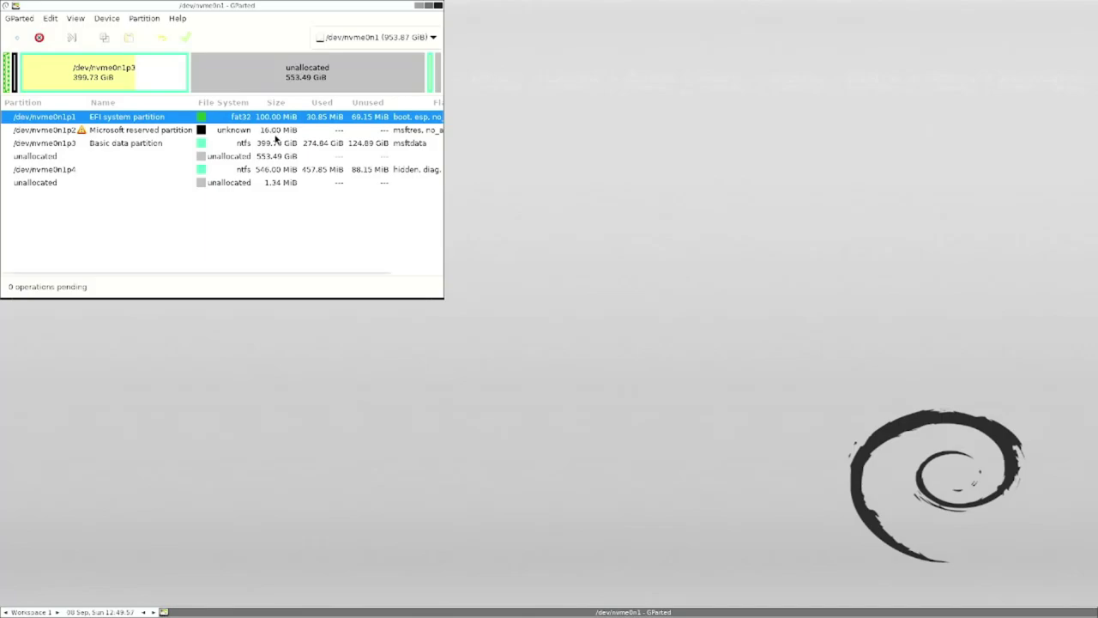
click(285, 158)
click(246, 148)
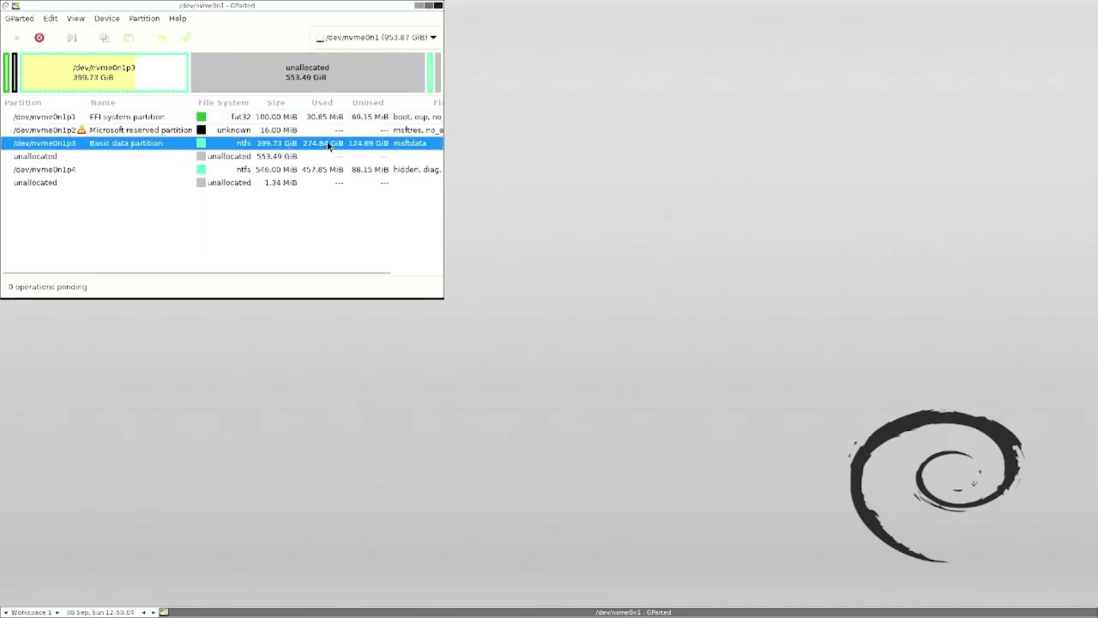
click(331, 158)
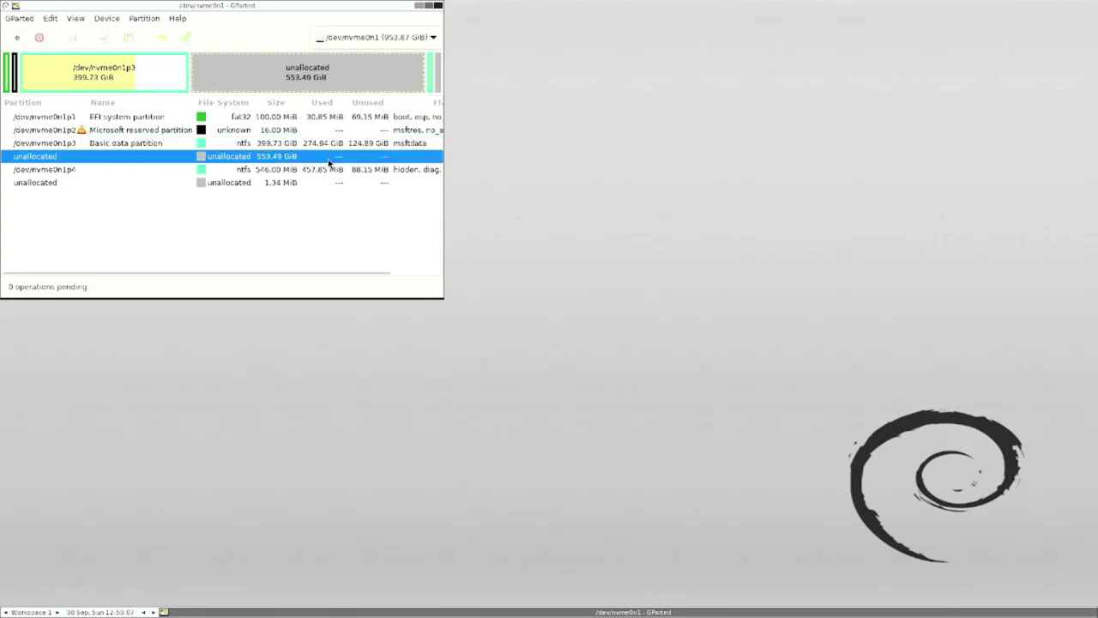
right_click(310, 160)
- Drag the new partition block until Free space preceding reads 71413 MiB
click(331, 170)
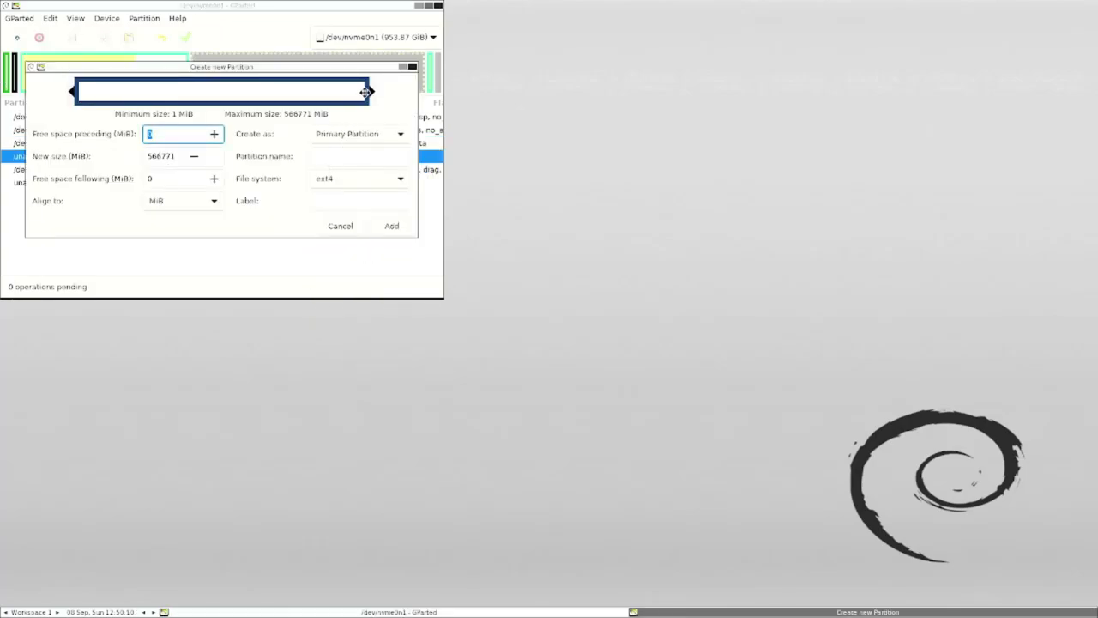
drag(328, 59, 363, 142)
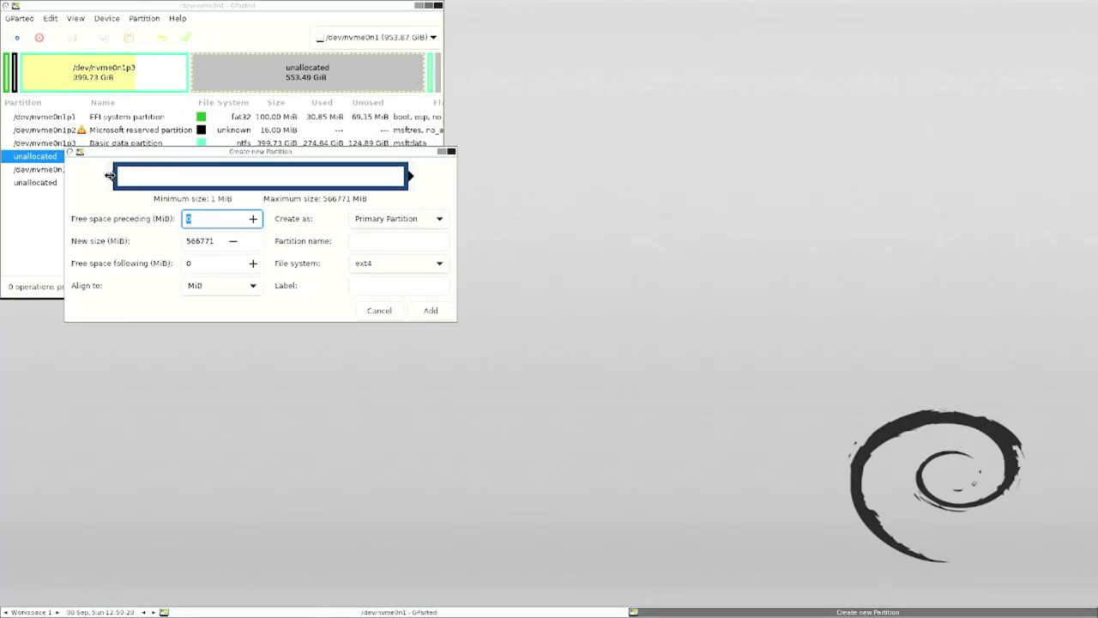
drag(111, 176, 178, 180)
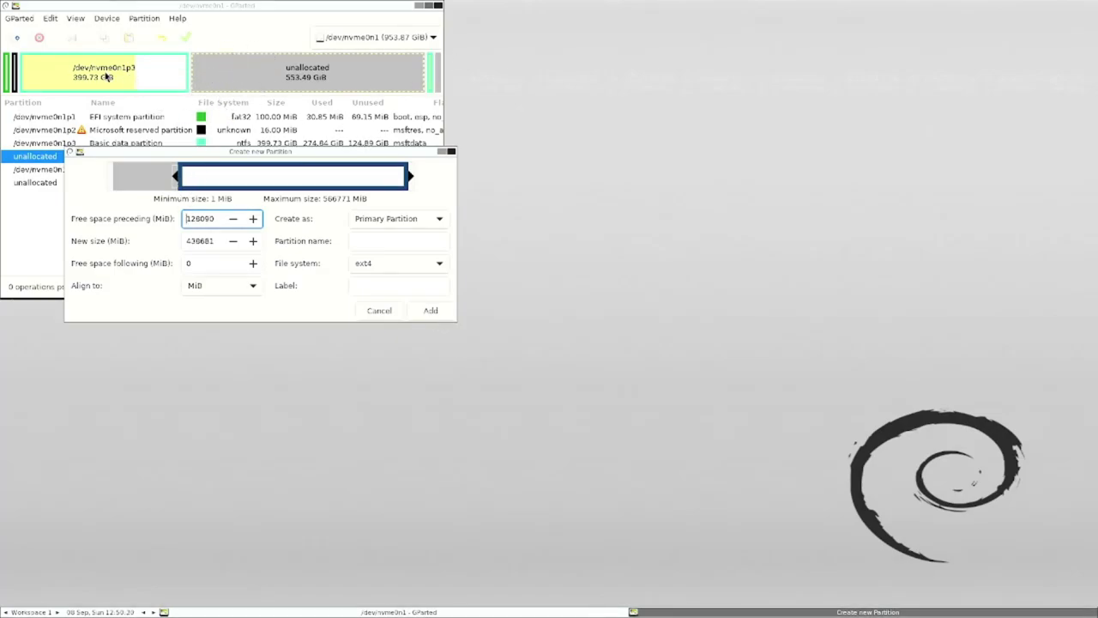
drag(262, 181, 191, 181)
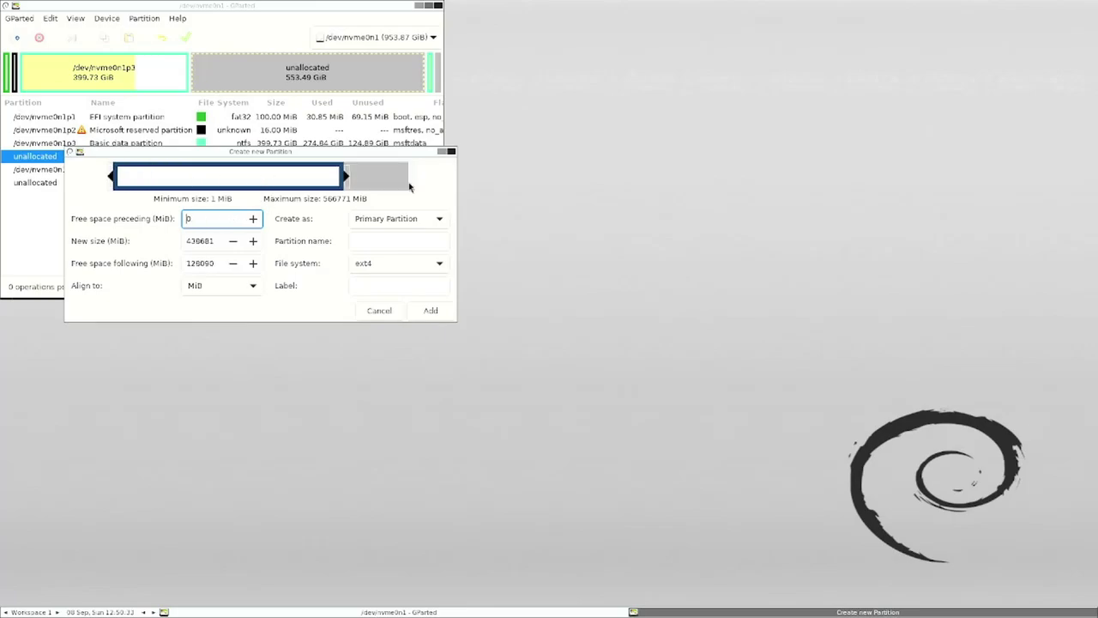
drag(264, 171, 340, 174)
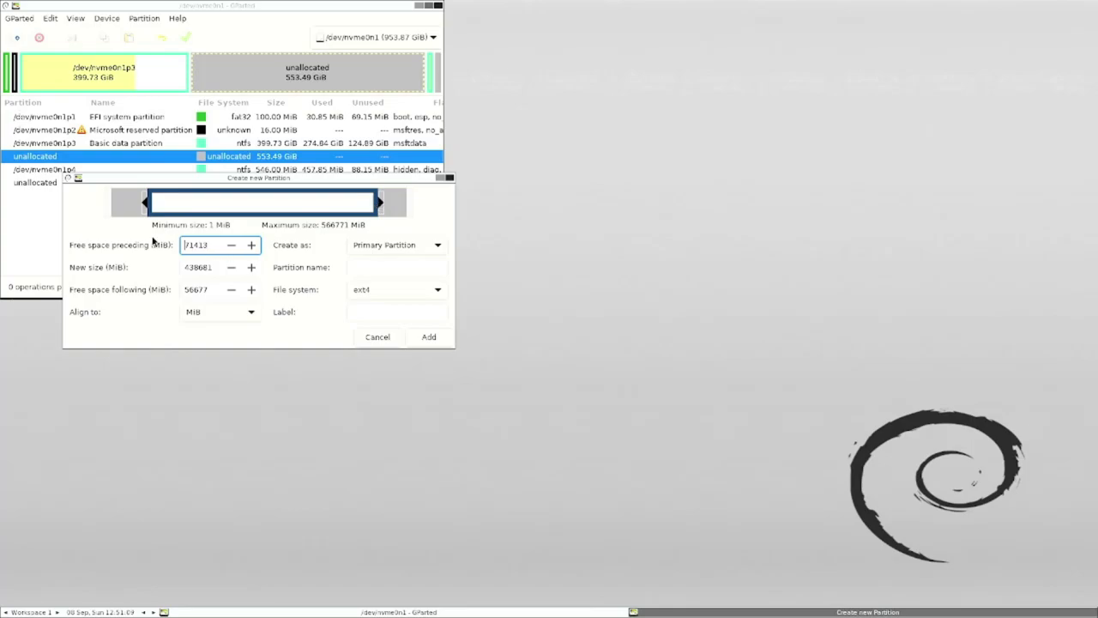
- Set the new partition's size to 1024 MiB
key(Tab)
text(5)
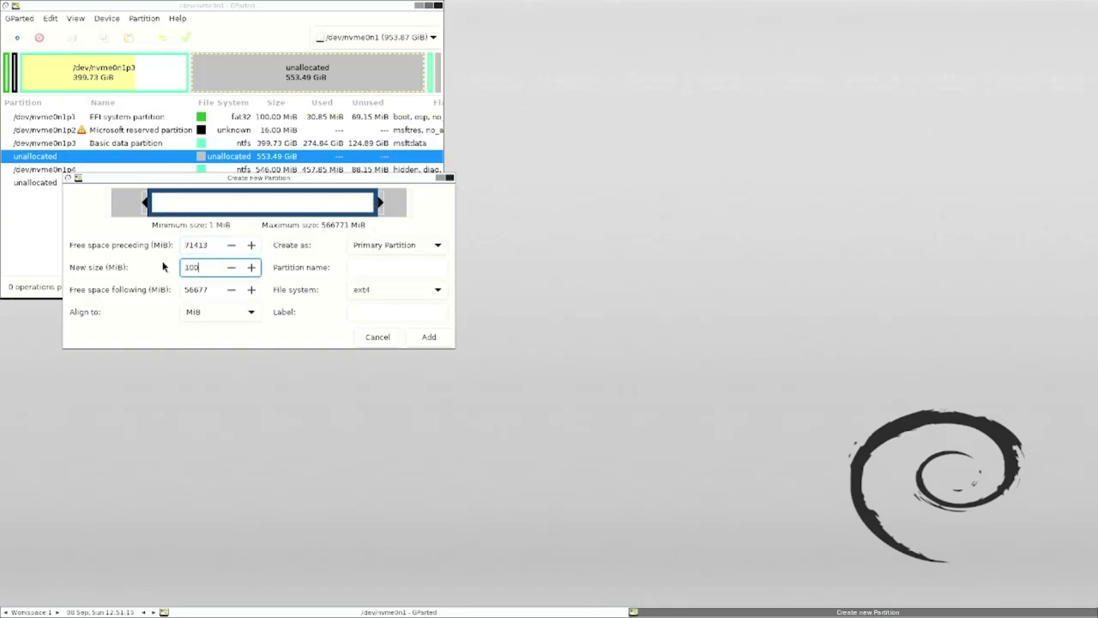
key(BackSpace)
key(BackSpace)
drag(382, 203, 159, 208)
click(235, 272)
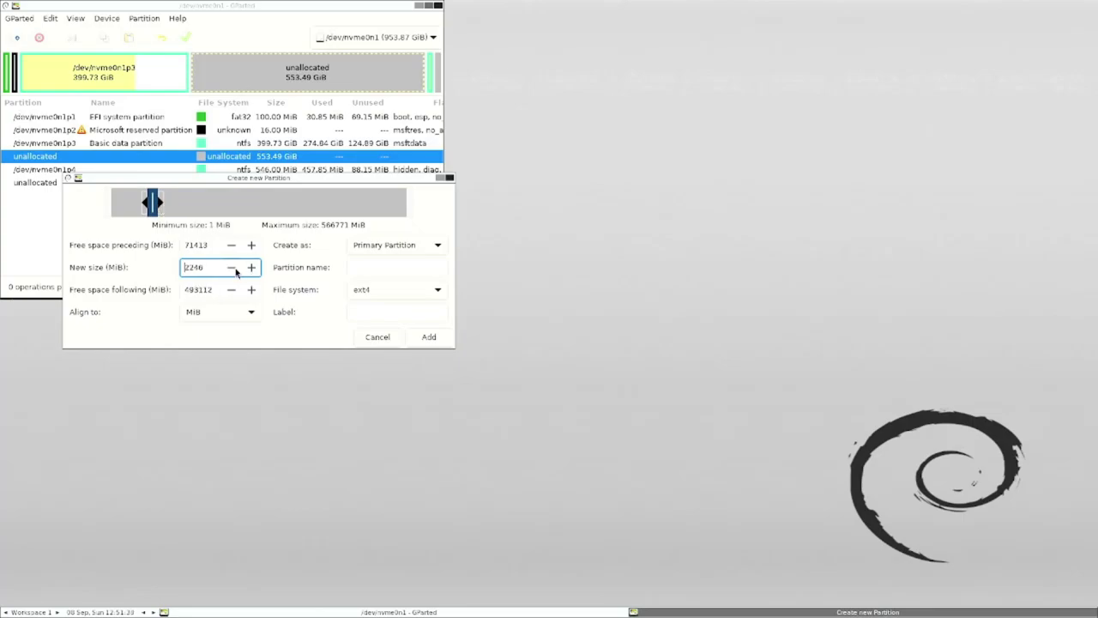
drag(204, 268, 178, 273)
text(1)
click(429, 268)
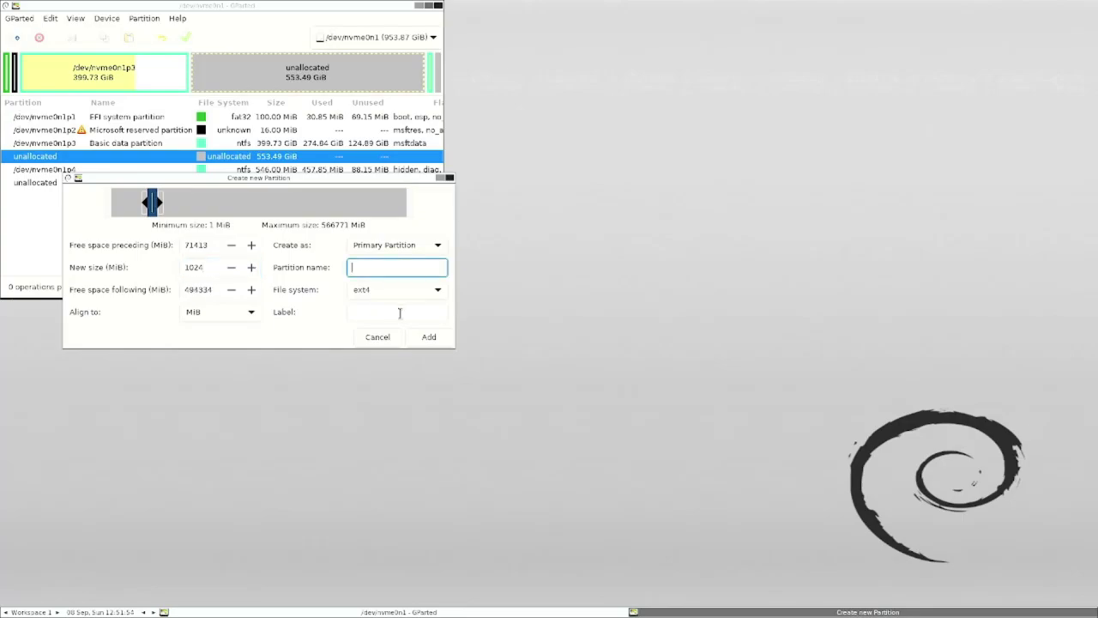
- Make it fat32, named 'EFI Partition Pop_OS' and labelled 'efi pop_os', and add it
click(399, 290)
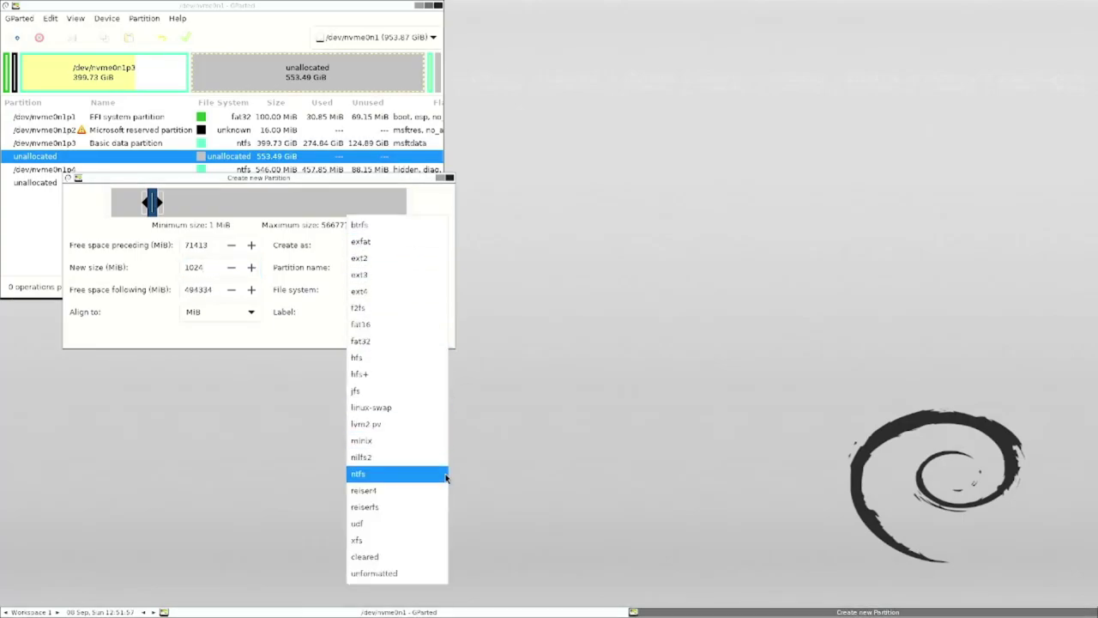
click(388, 340)
click(411, 297)
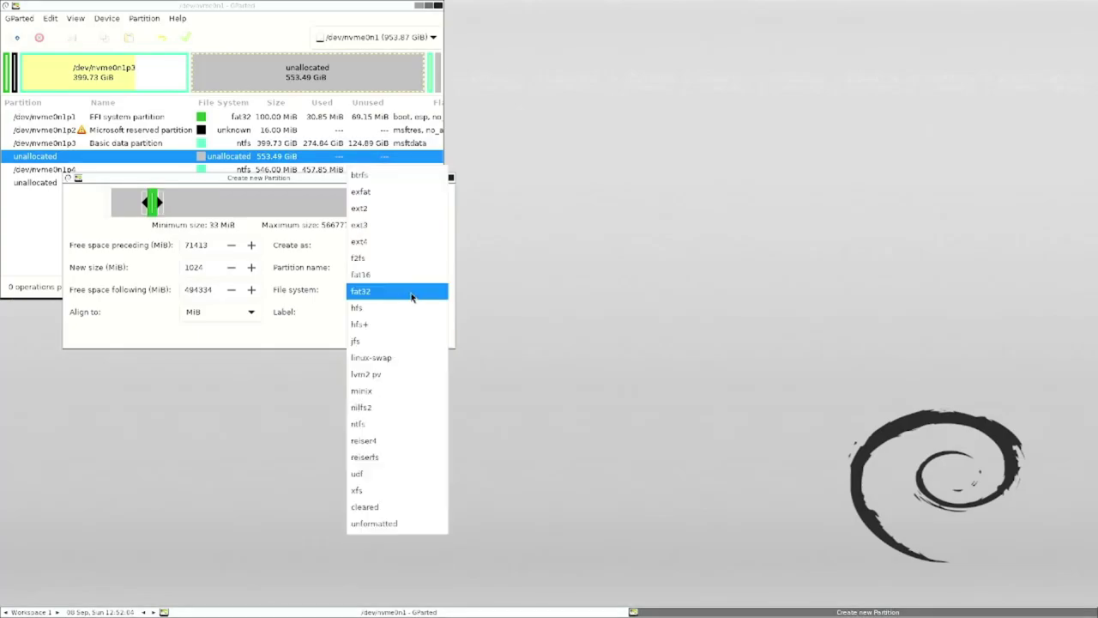
click(411, 296)
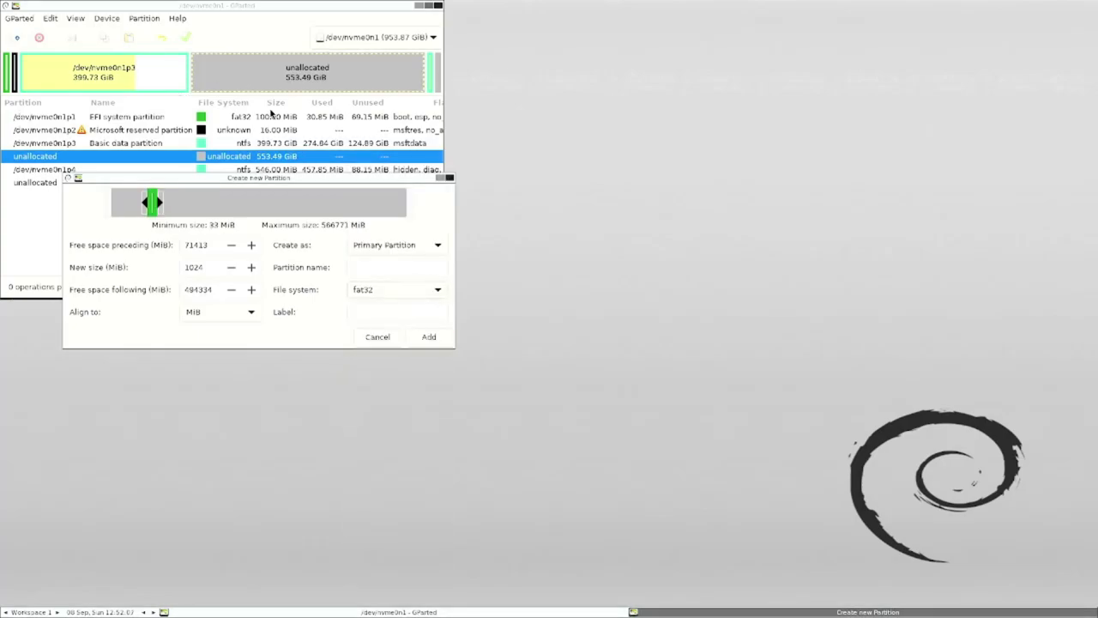
click(378, 269)
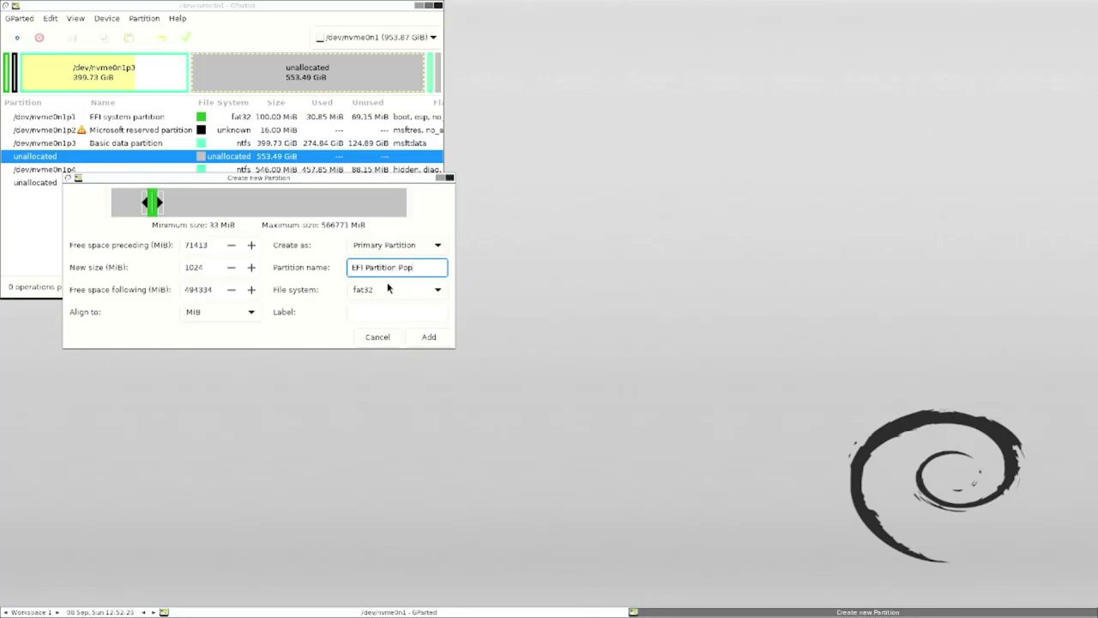
text(OS)
click(392, 310)
text(efi pop_)
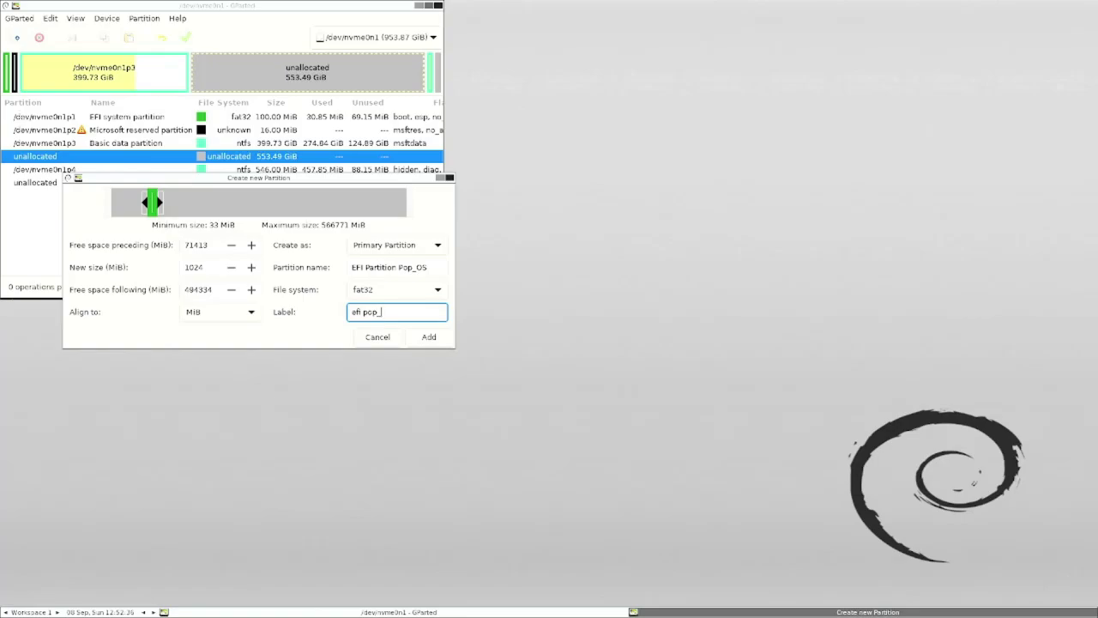
text(os)
click(429, 337)
- Check the new EFI partition row and the remaining 482.75 GiB unallocated space
key(Up)
key(Up)
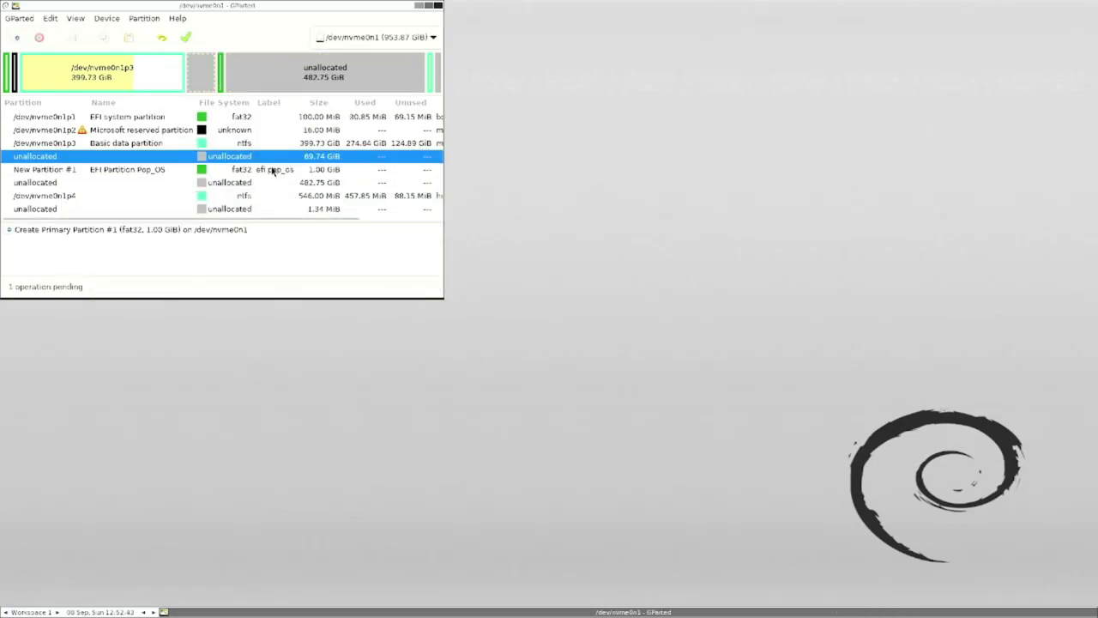
key(Up)
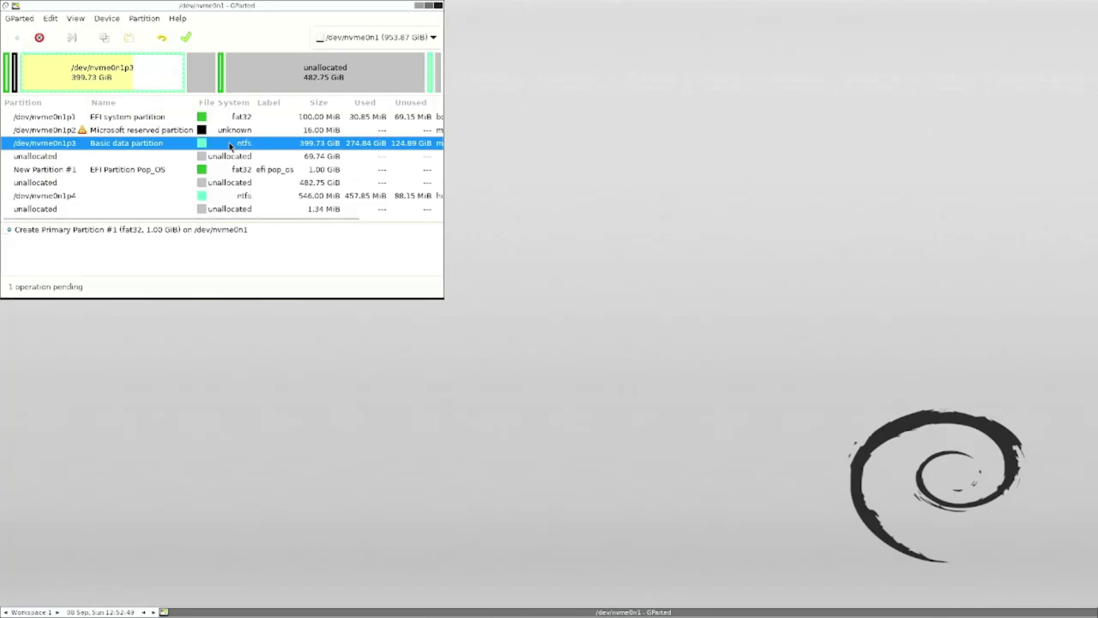
click(259, 171)
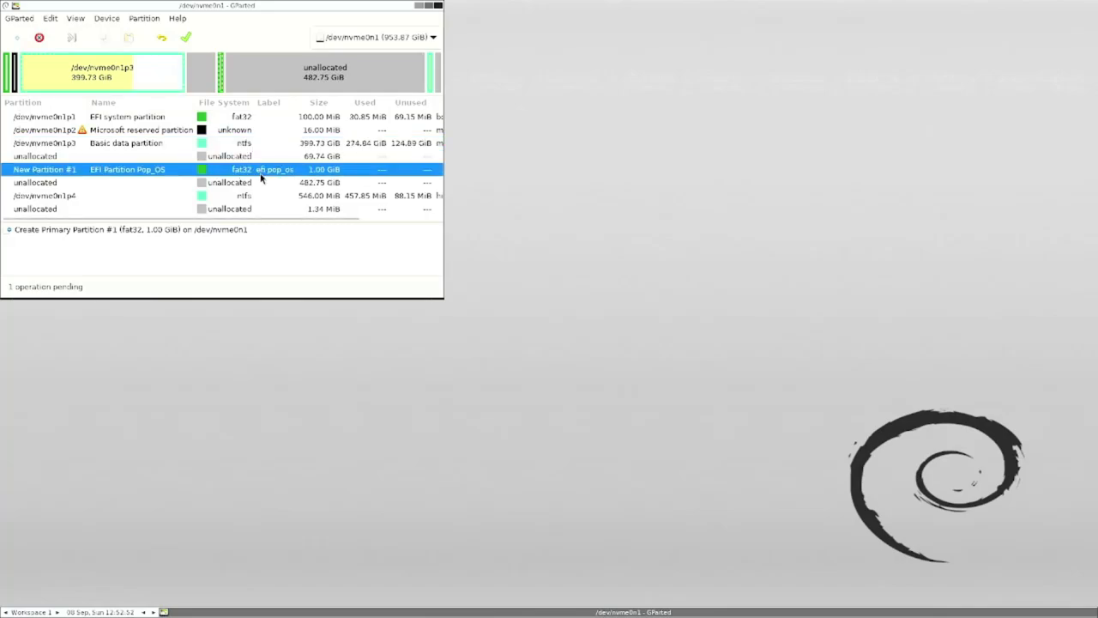
click(319, 183)
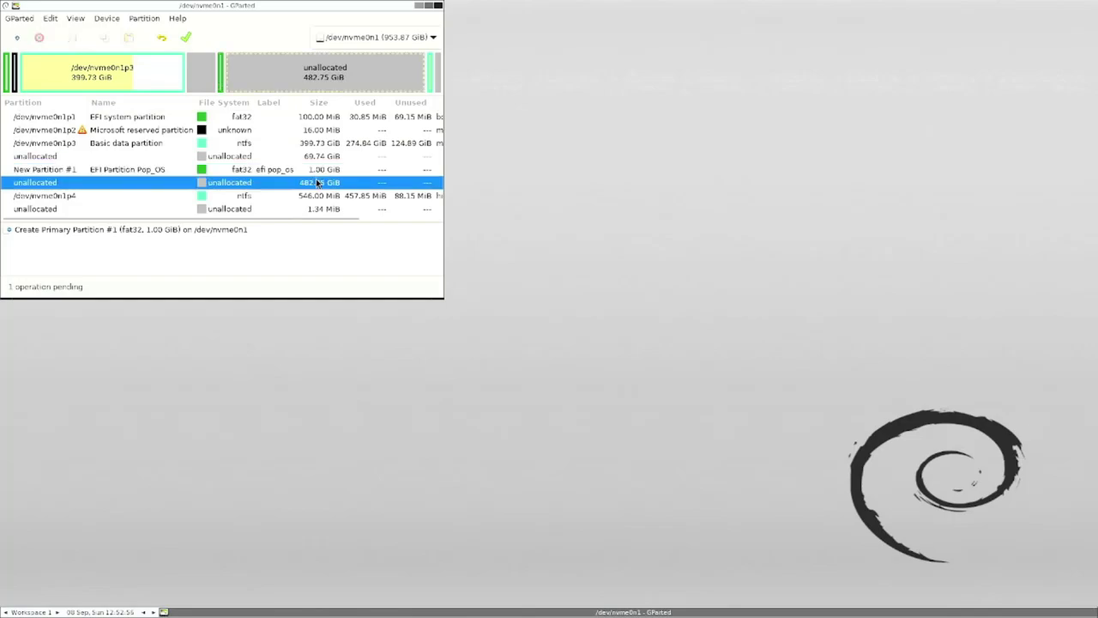
- Queue a new ext4 partition in the unallocated space named and labelled pop_os
right_click(320, 183)
click(359, 190)
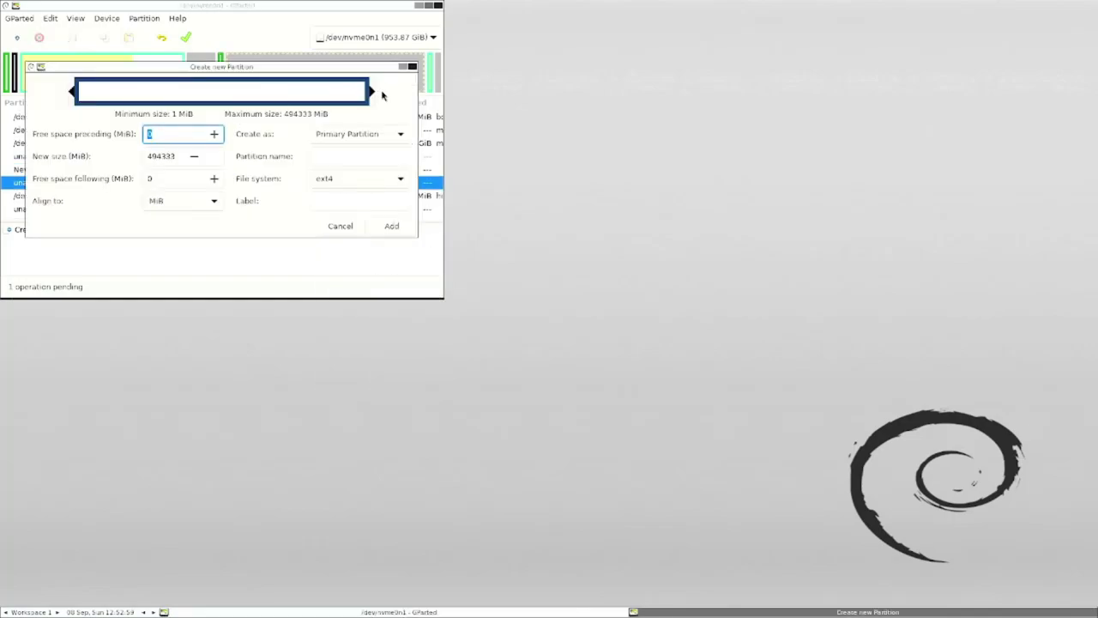
drag(373, 99, 307, 95)
click(335, 154)
text(pop_os)
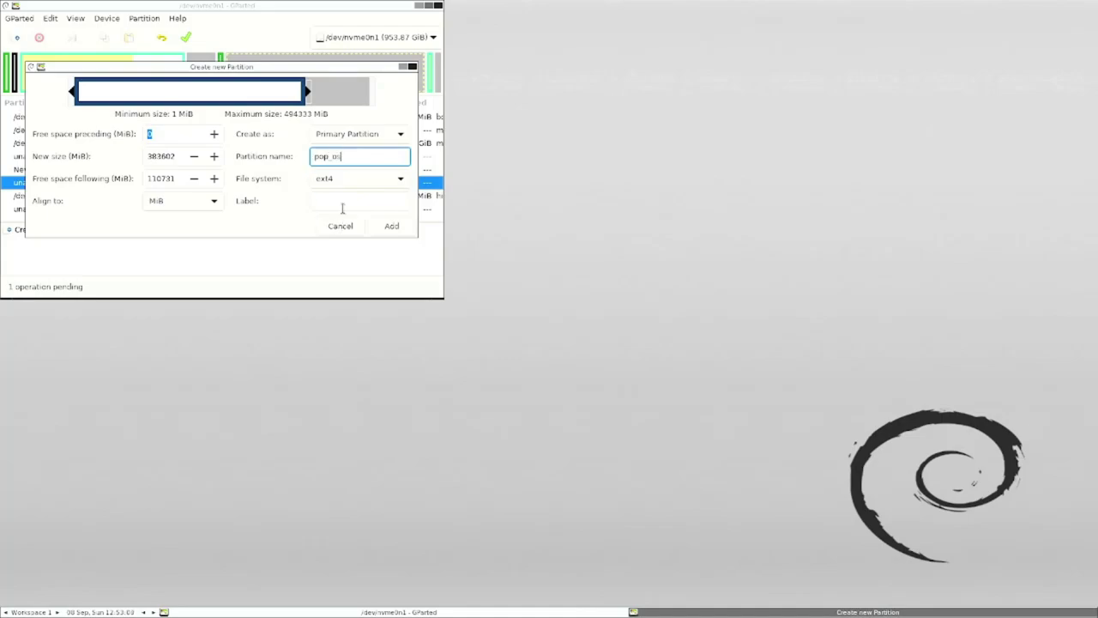
click(343, 200)
text(pop_os)
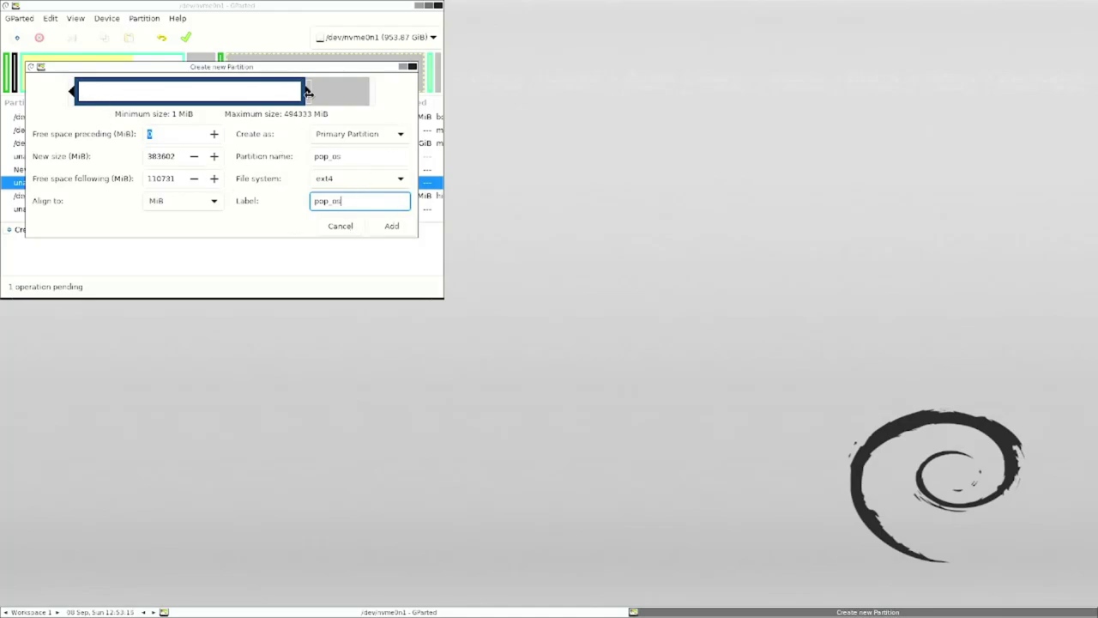
click(391, 225)
- Resize the pop_os partition larger to fill more of the free space
click(316, 176)
right_click(311, 176)
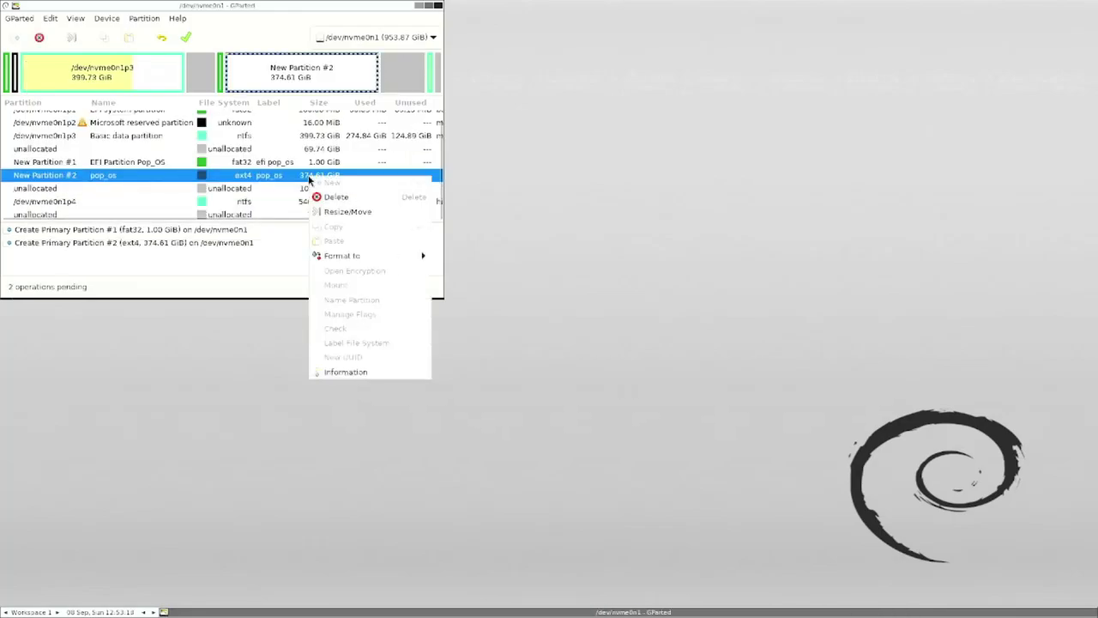
click(412, 212)
drag(307, 89, 337, 96)
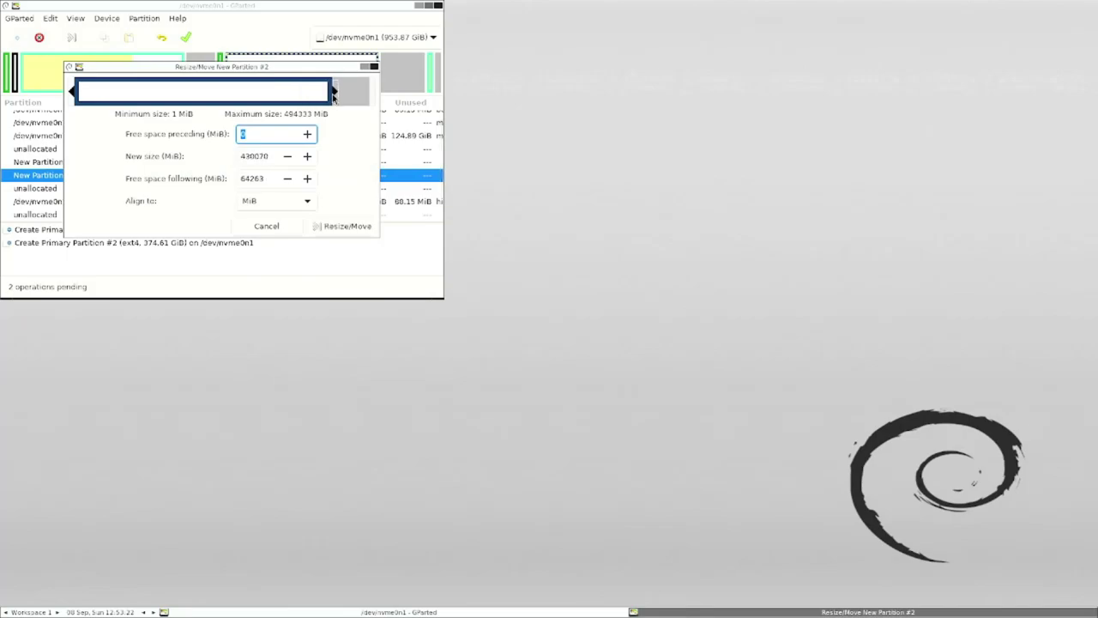
click(347, 226)
- Queue a roughly 20 GB linux-swap partition named and labelled swap in the remaining space
click(343, 188)
right_click(347, 188)
click(364, 195)
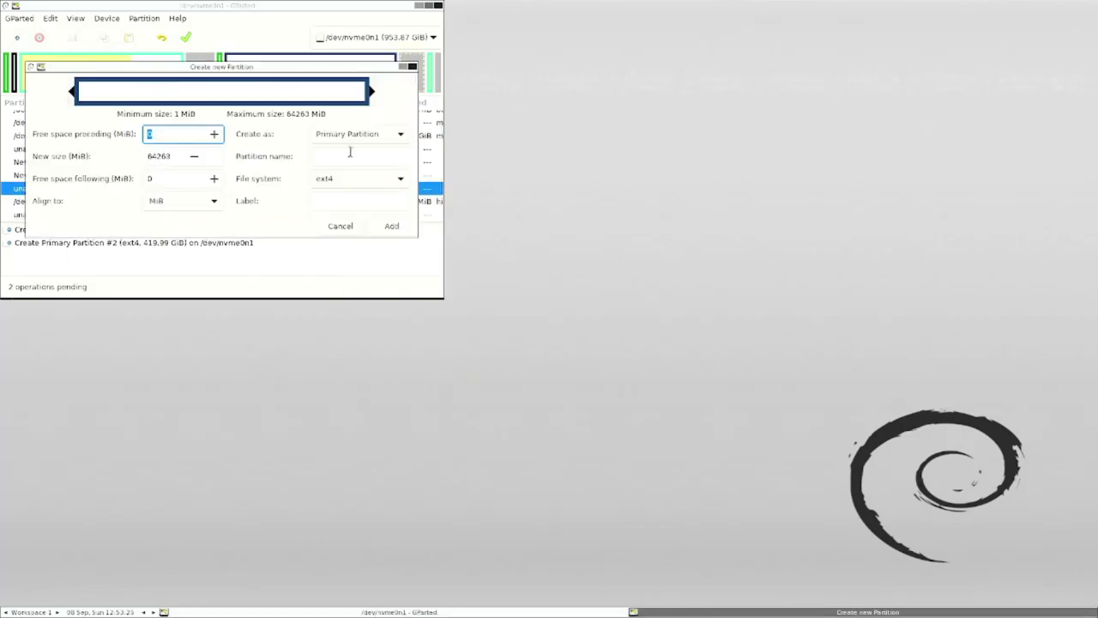
click(377, 179)
click(380, 445)
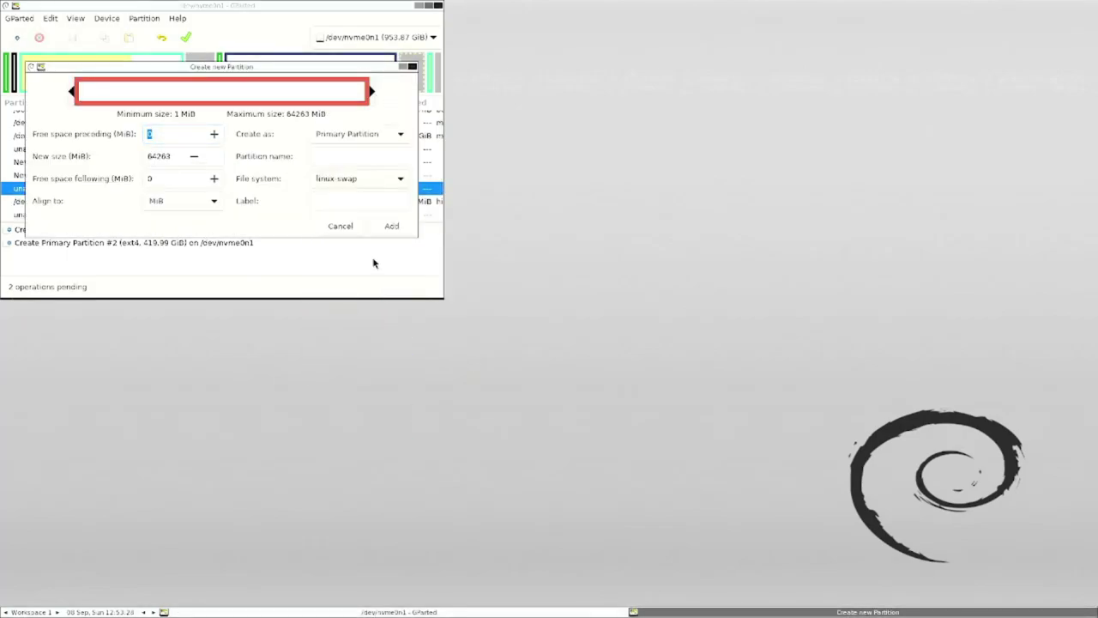
drag(371, 92, 175, 99)
click(331, 156)
text(swap)
click(385, 208)
text(swap)
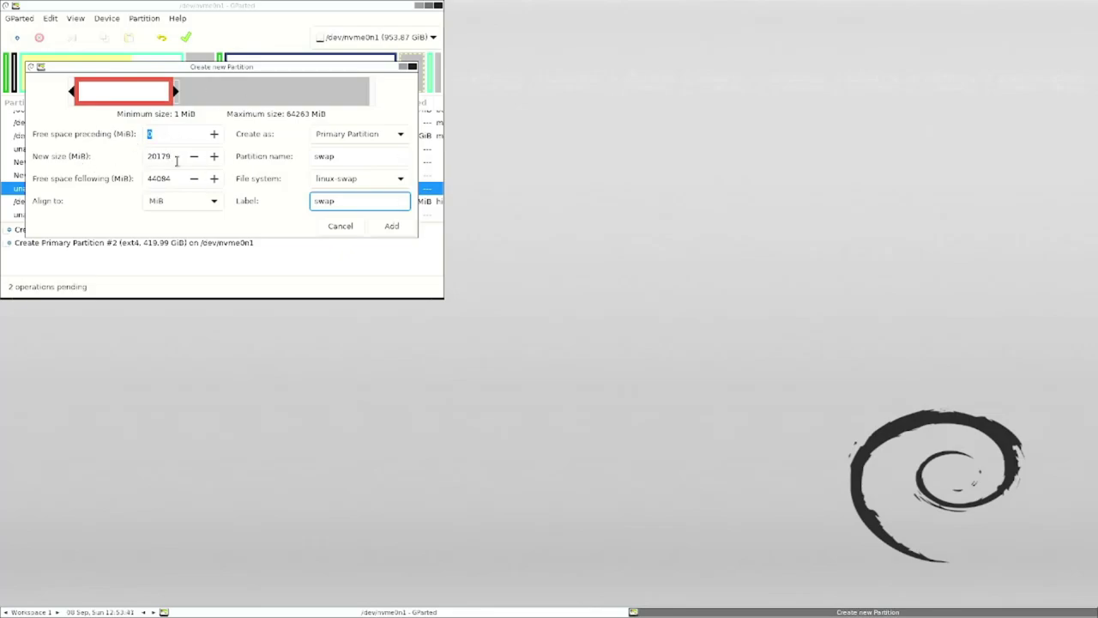
click(386, 226)
click(272, 175)
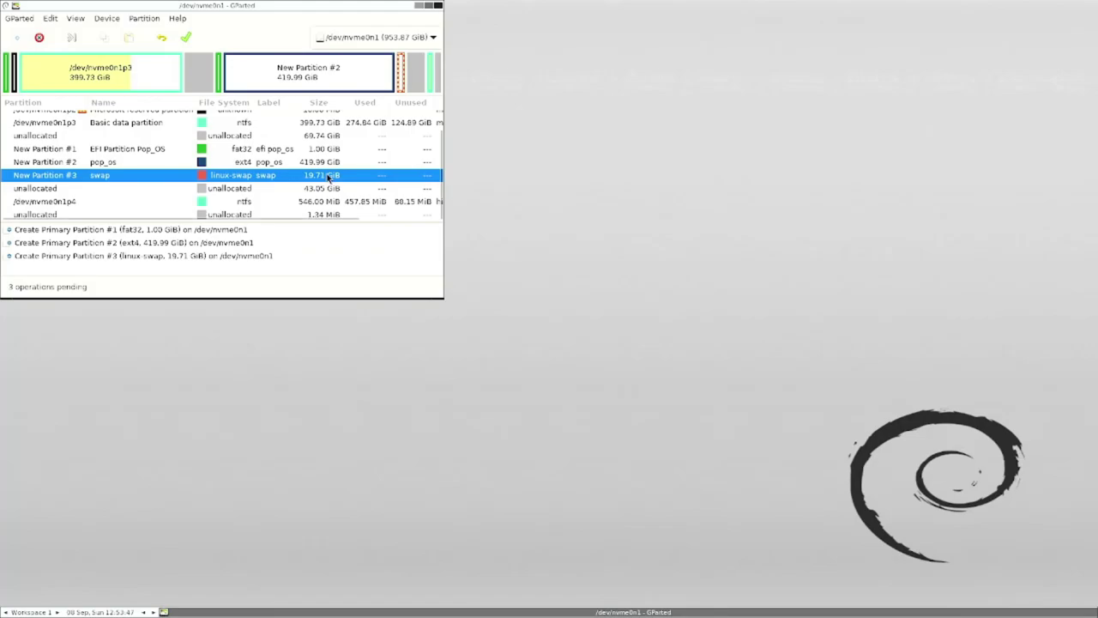
- Review the new EFI, pop_os and swap rows, then request Apply All Operations
click(302, 137)
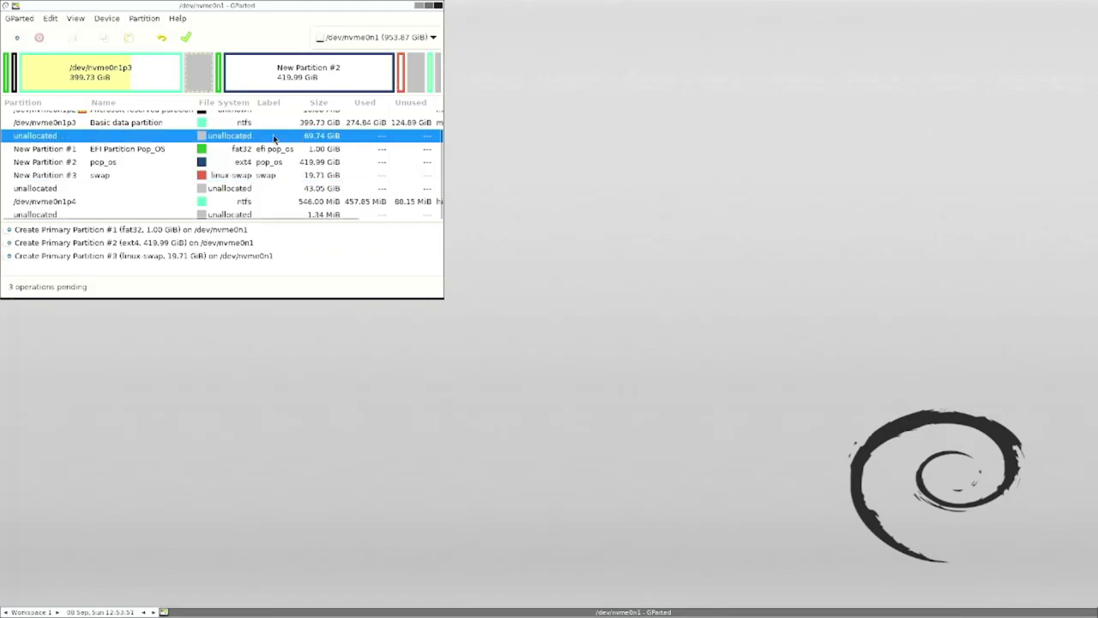
click(57, 75)
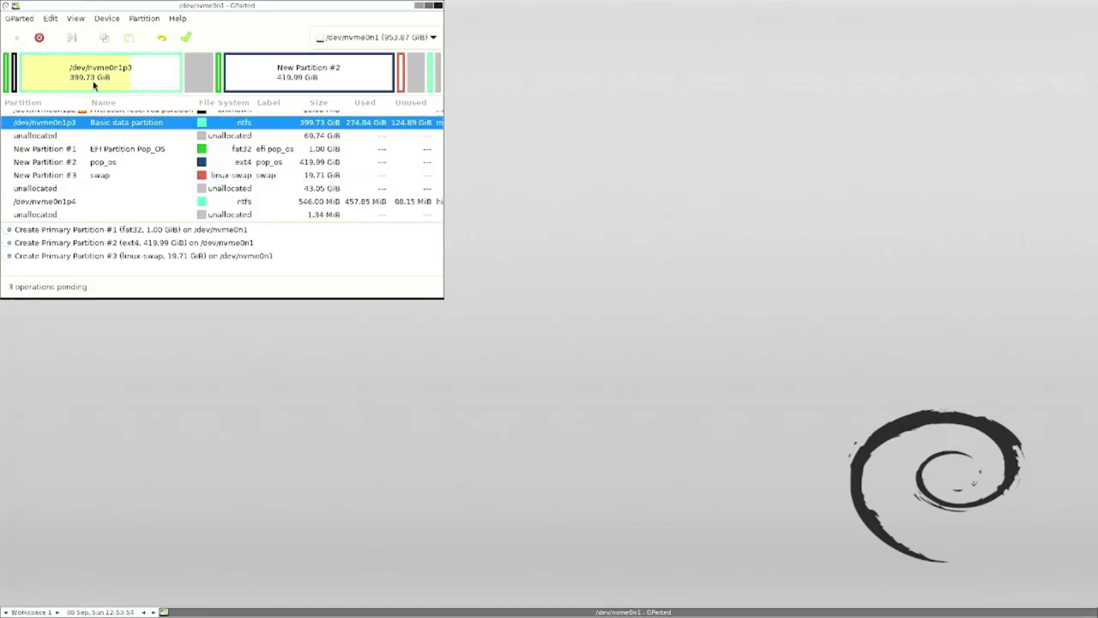
click(190, 84)
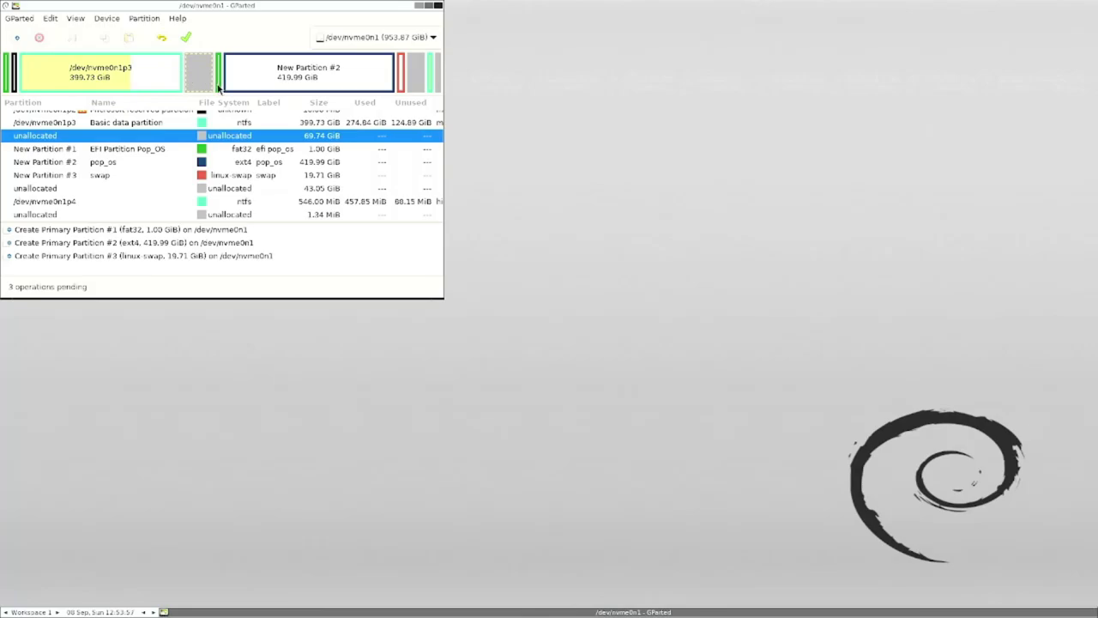
click(218, 84)
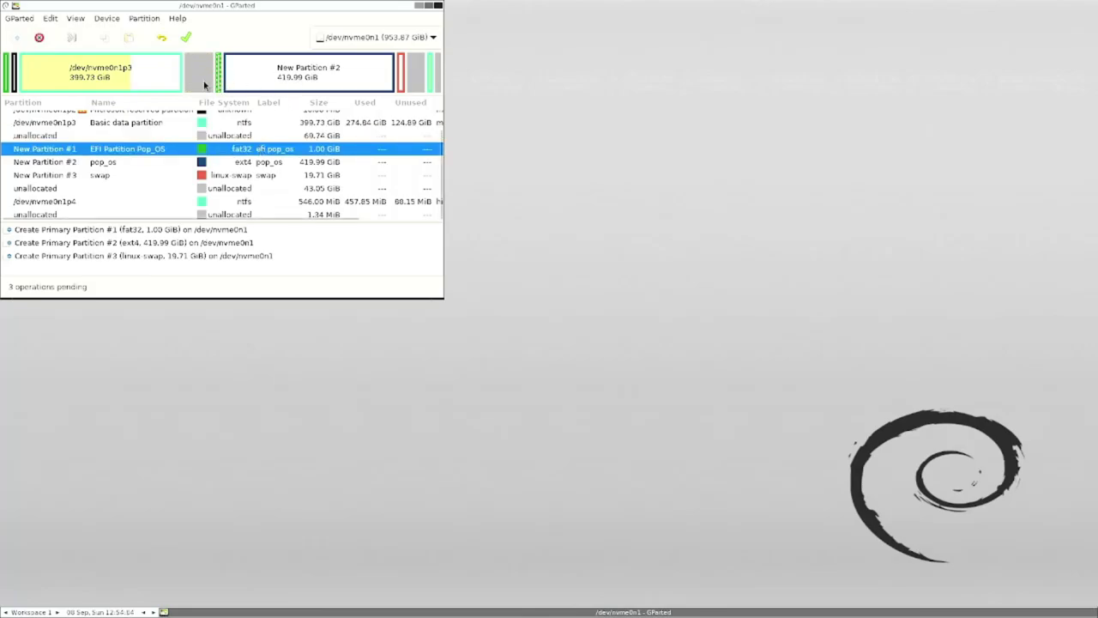
click(320, 78)
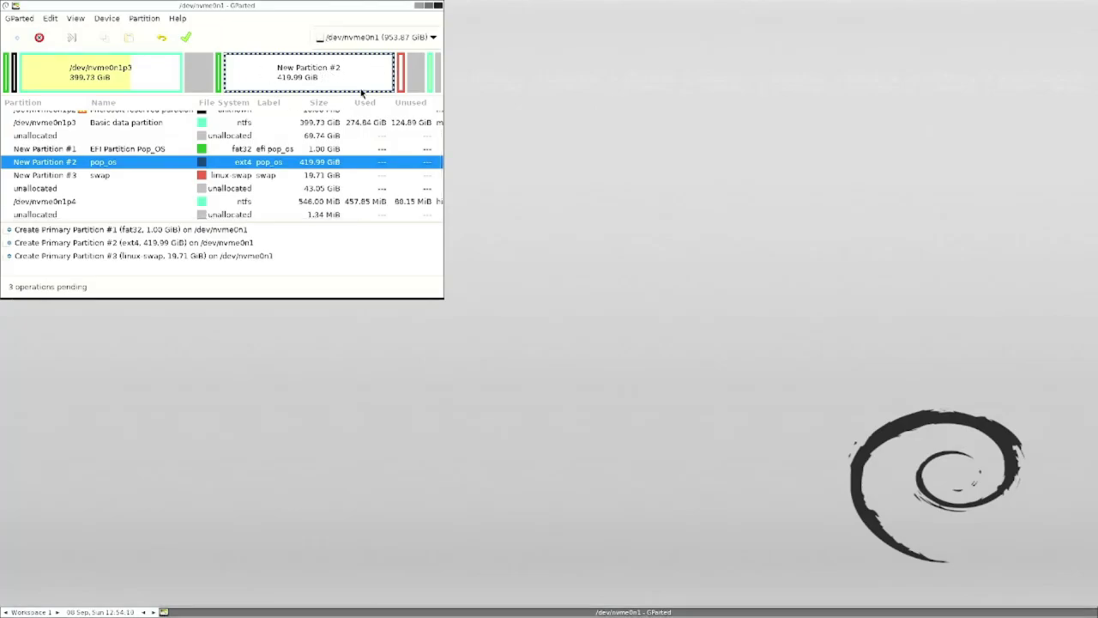
key(Down)
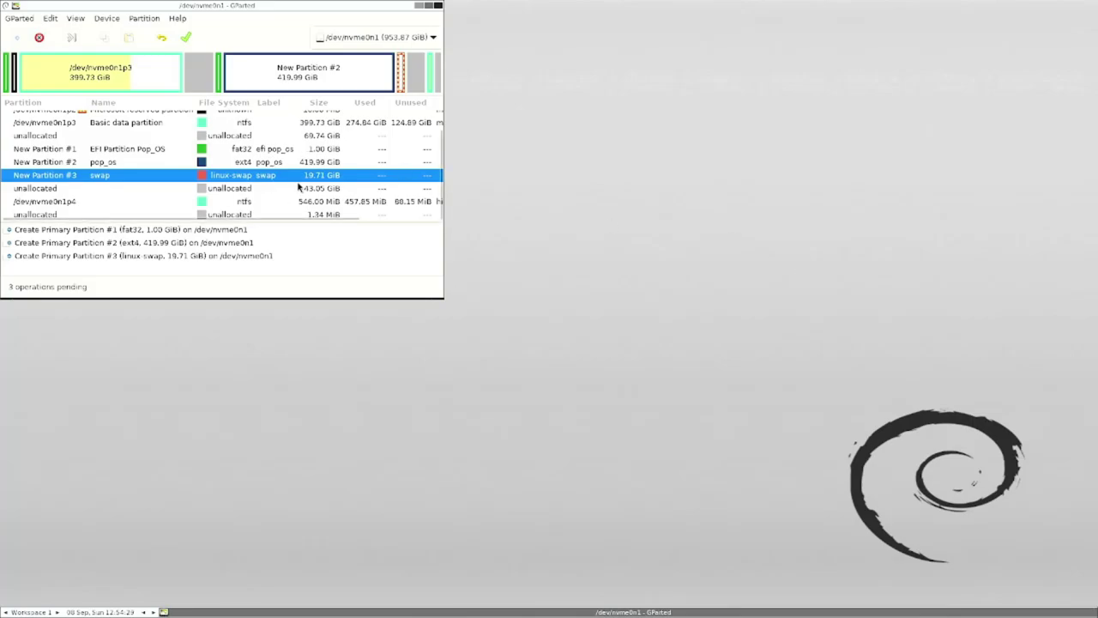
click(186, 38)
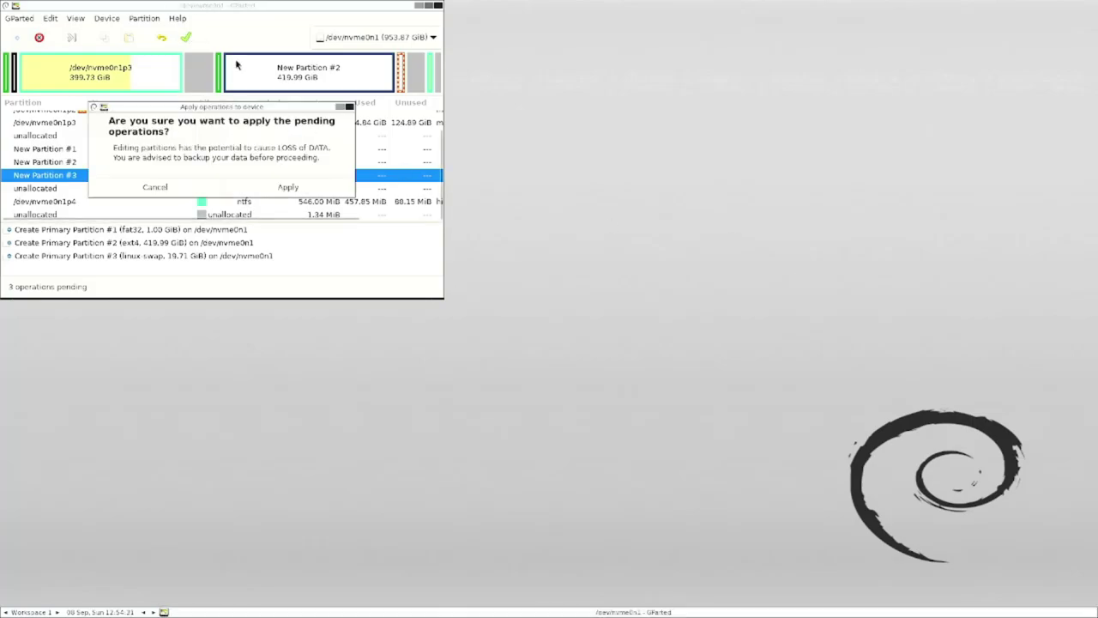
- Confirm Apply and close the window once the three partitions are written
click(302, 190)
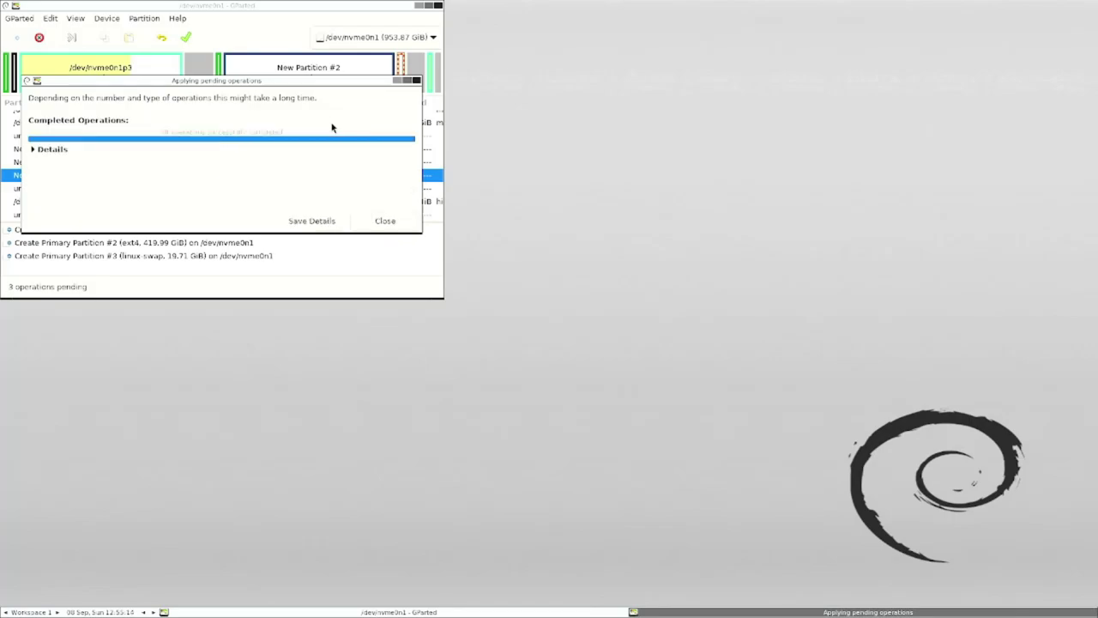
click(395, 225)
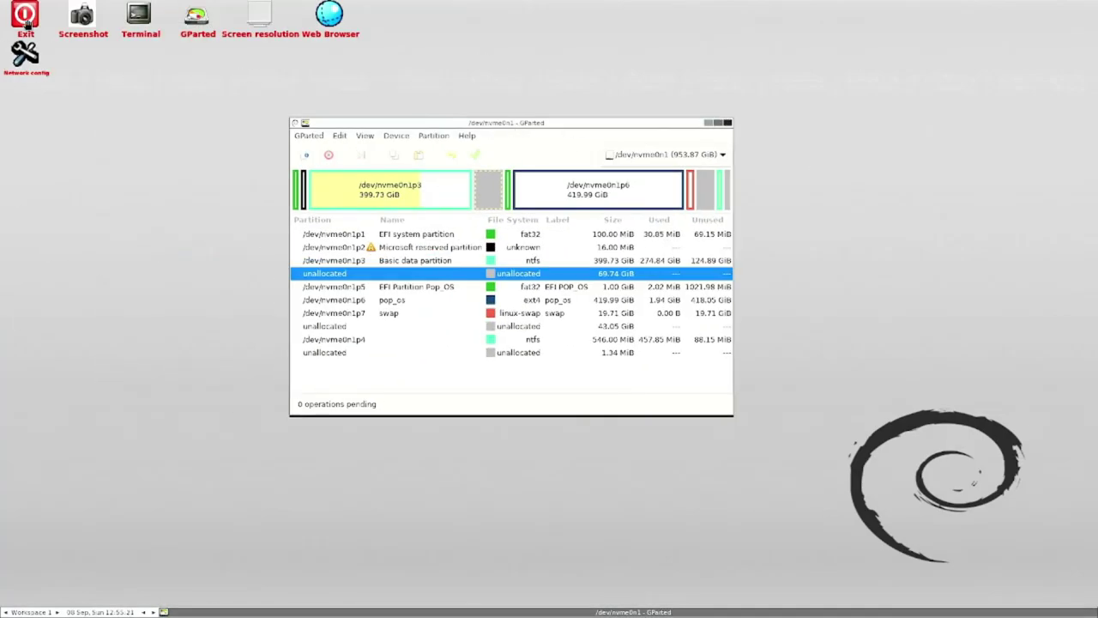
- Exit GParted Live and reboot the machine
click(26, 21)
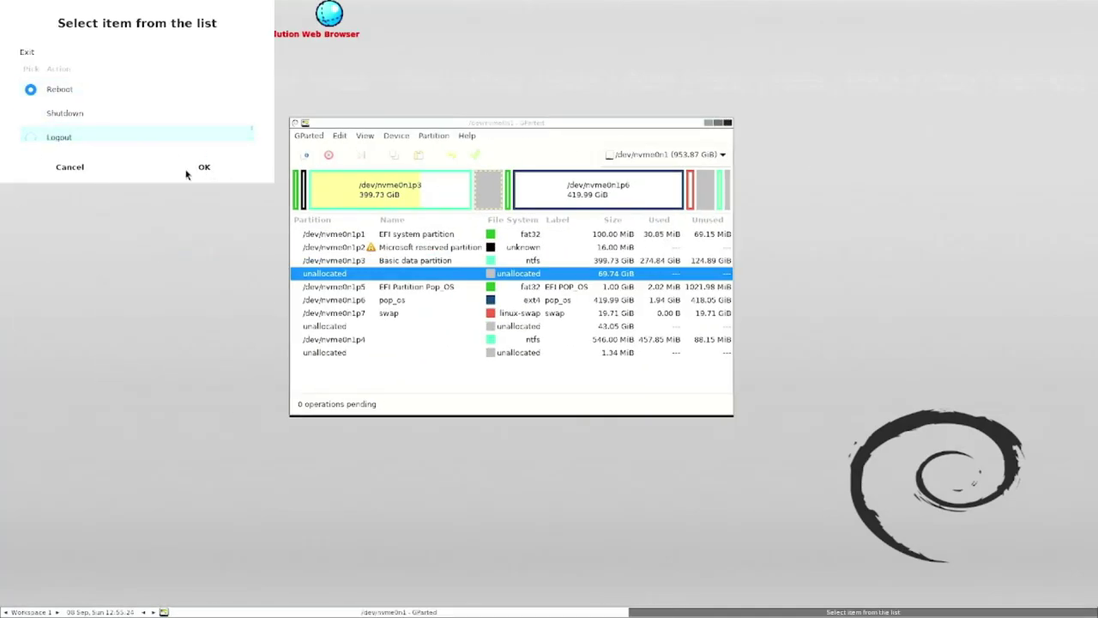
click(204, 166)
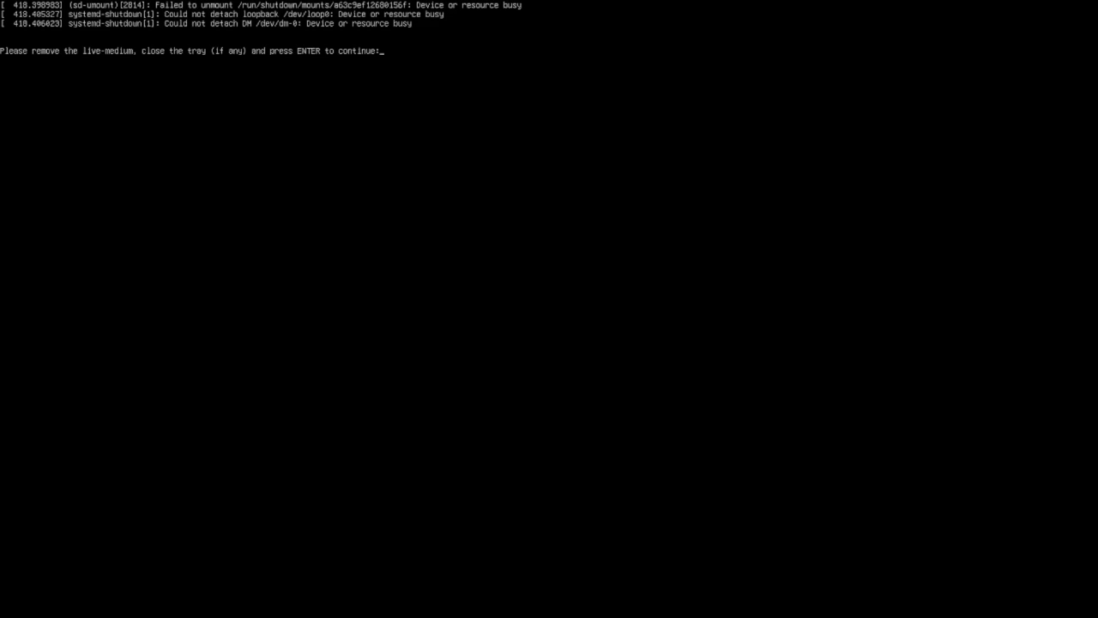
key(Return)
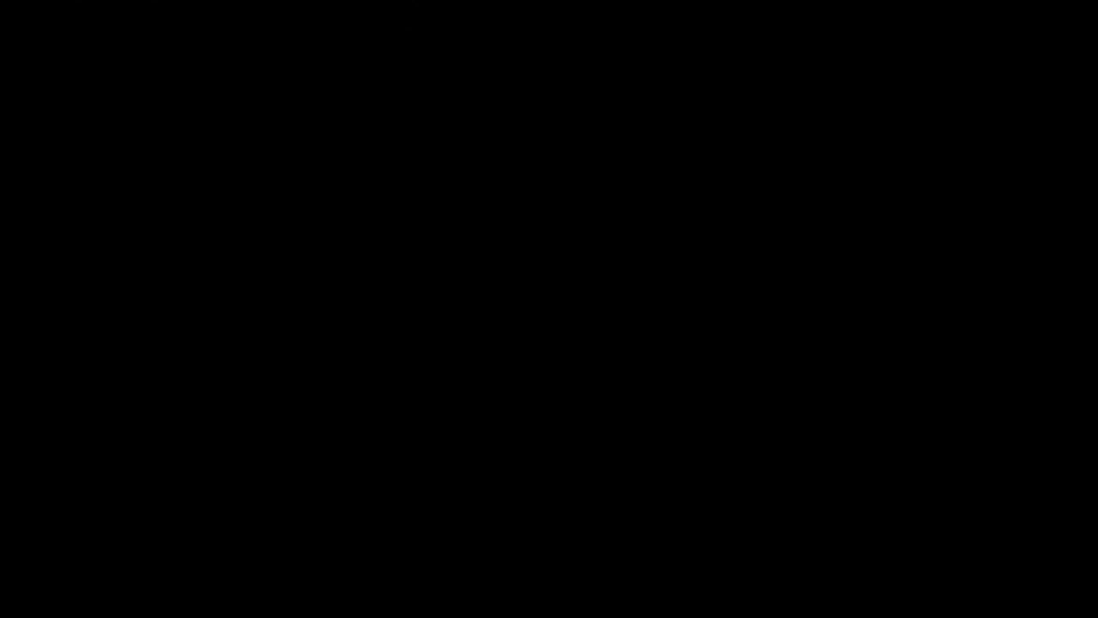
- Boot the USB stick via F12 and start the Pop!_OS image in normal mode
key(F12)
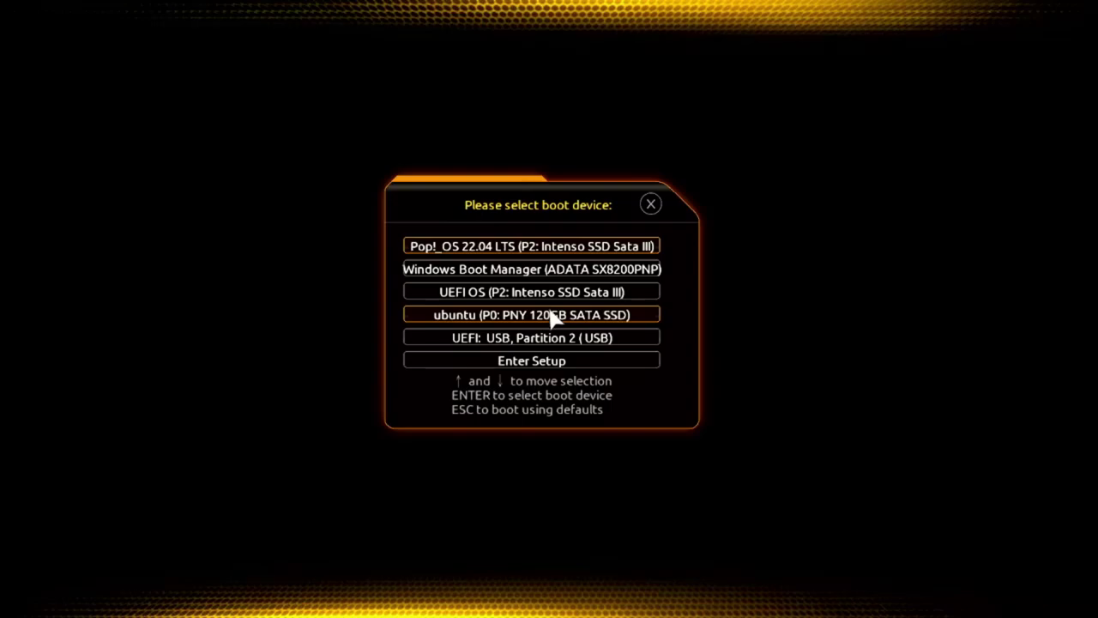
click(549, 338)
key(Down)
key(Down)
key(Down)
key(Down)
key(Down)
key(Down)
key(Down)
key(Down)
key(Return)
key(Return)
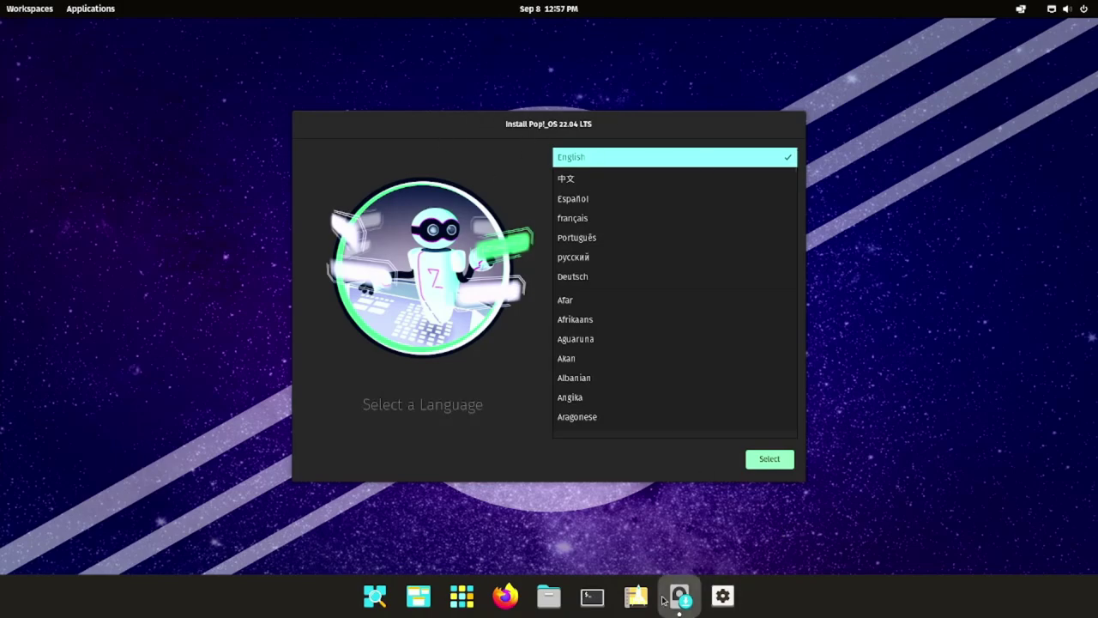
- Select English, an English (US) keyboard layout variant, and the Custom (Advanced) install type
drag(563, 124, 572, 103)
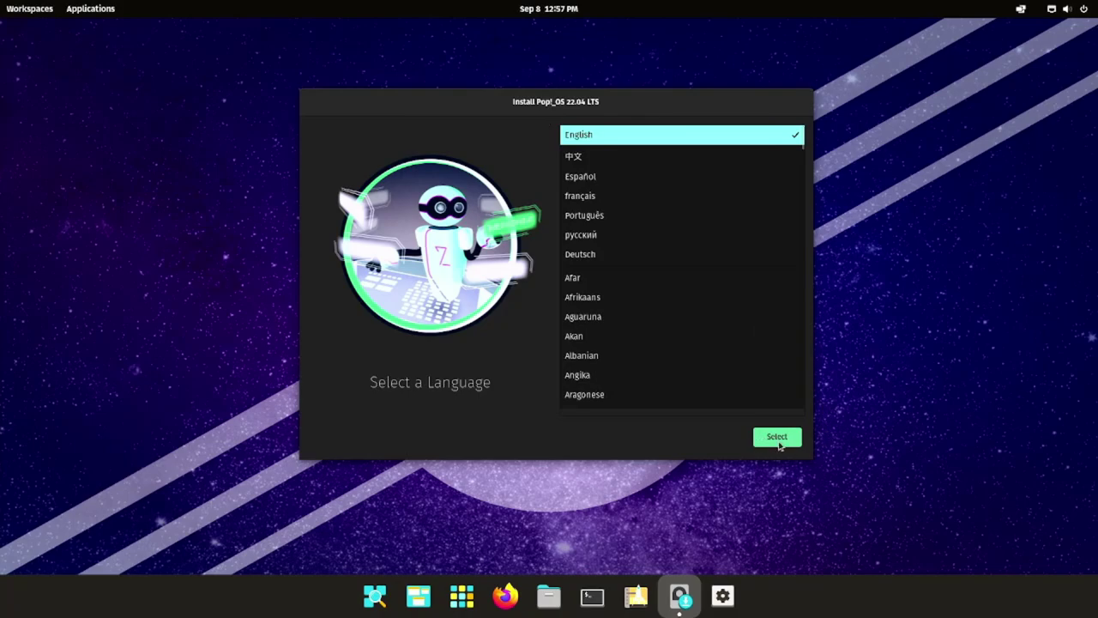
double_click(586, 134)
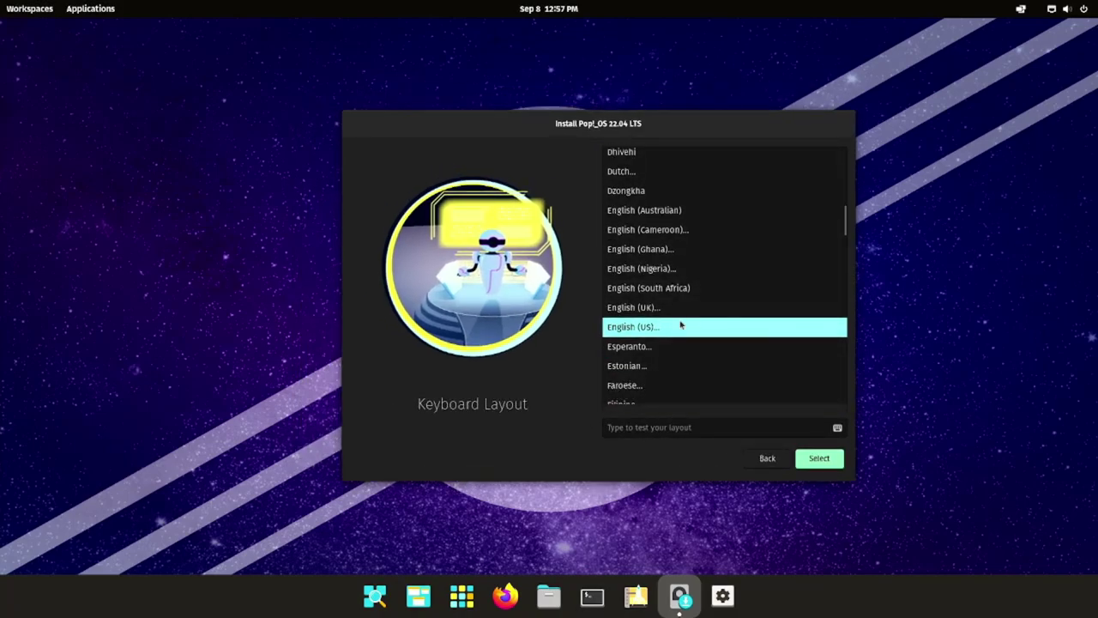
click(723, 326)
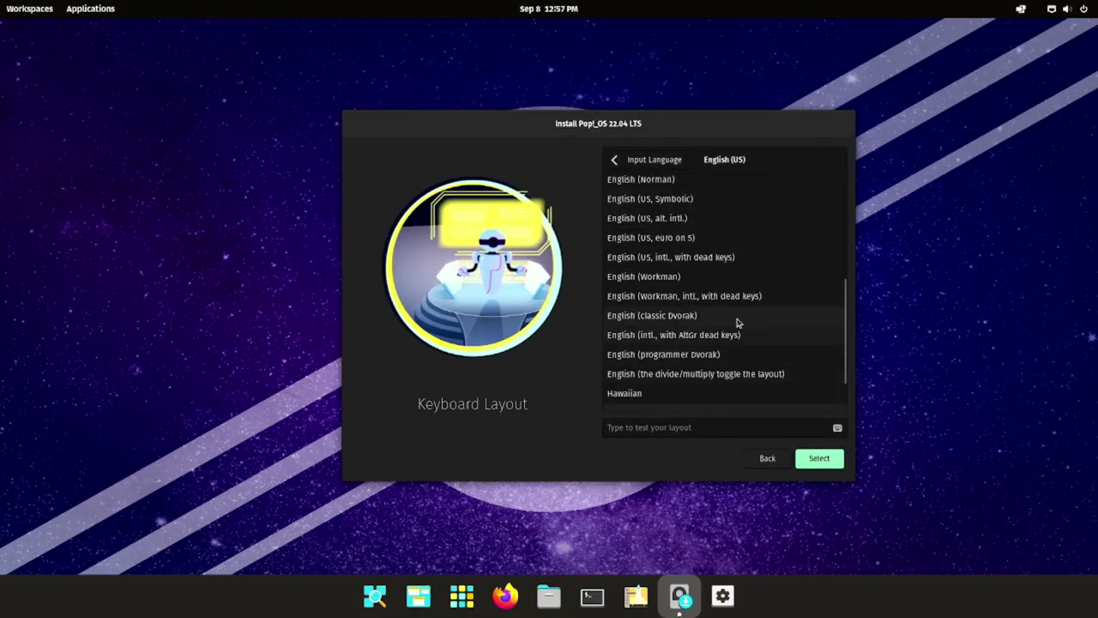
click(725, 295)
click(834, 459)
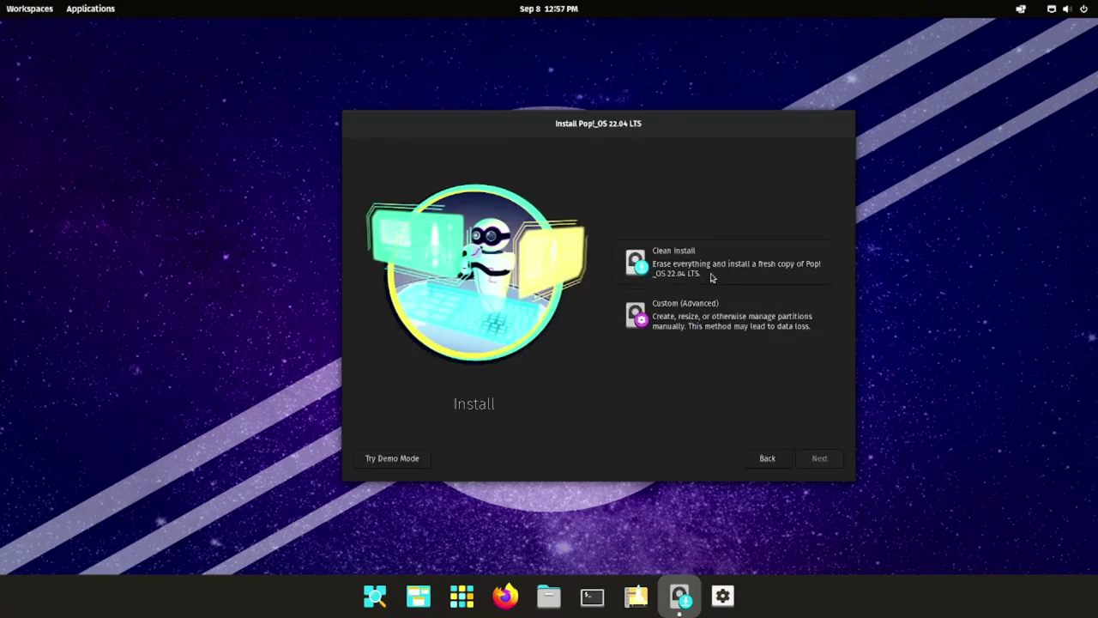
click(693, 319)
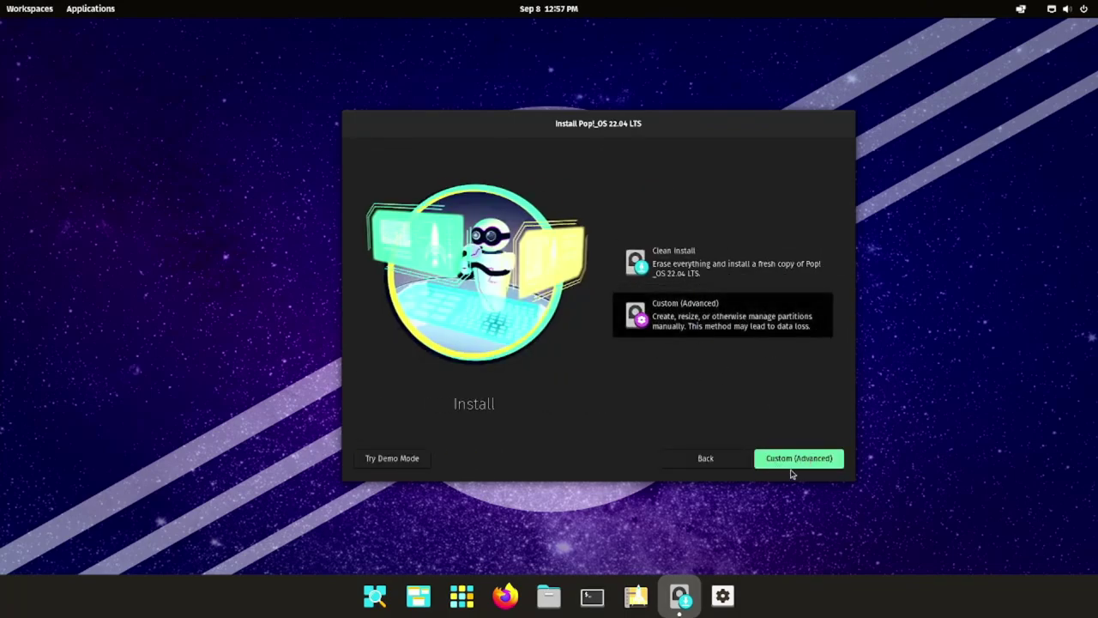
key(Return)
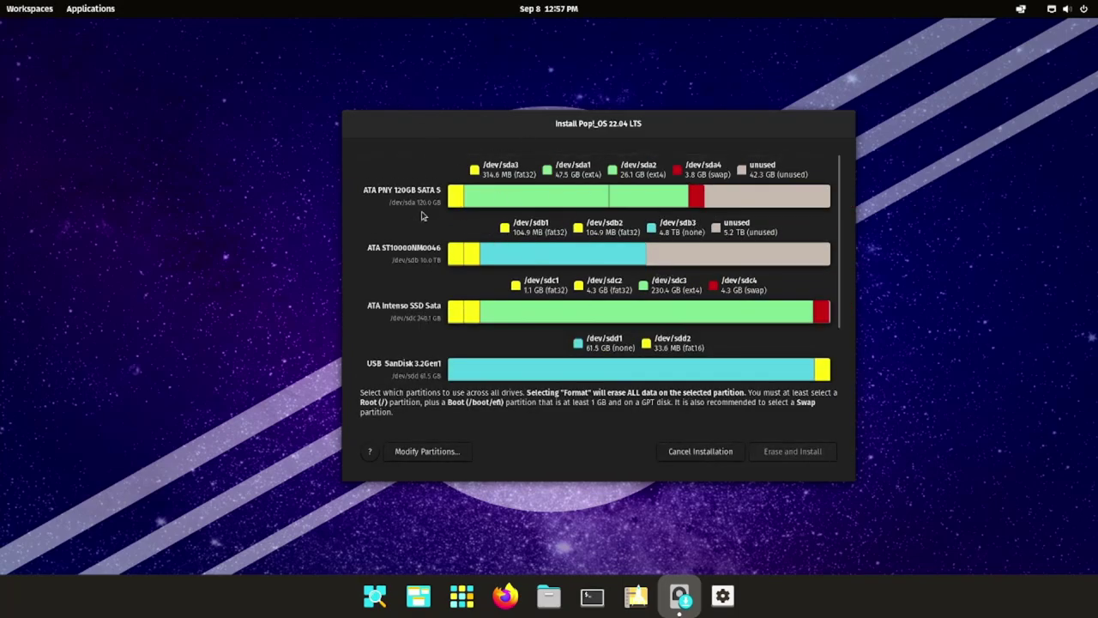
- Enable the ADATA drive's 1.1 GB fat32 partition and use it as Boot (/boot/efi)
scroll(422, 207, down, 3)
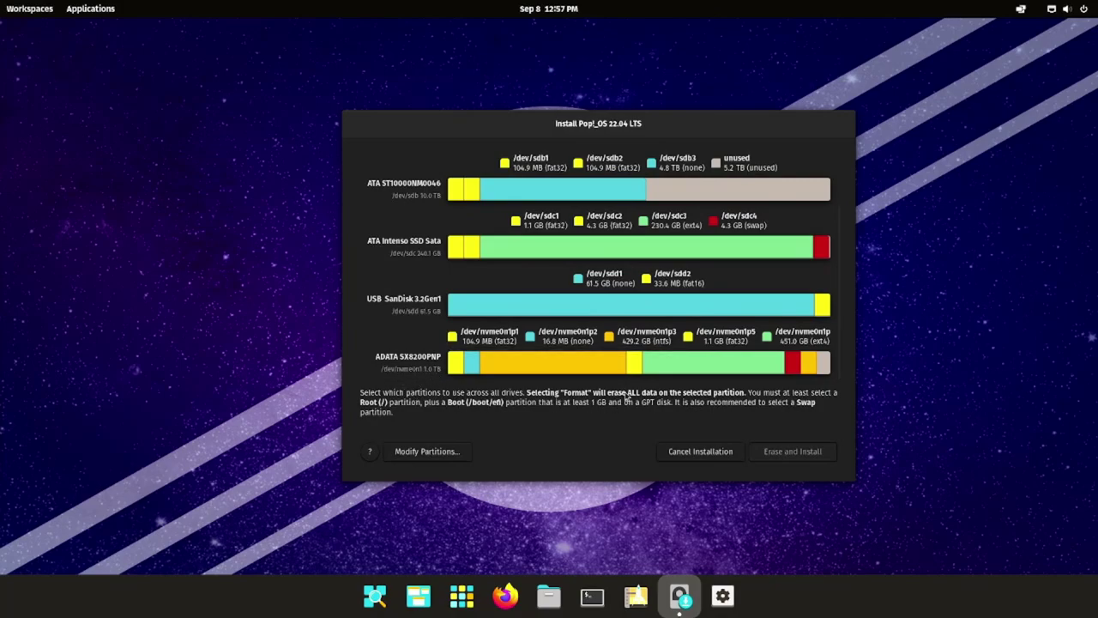
click(634, 364)
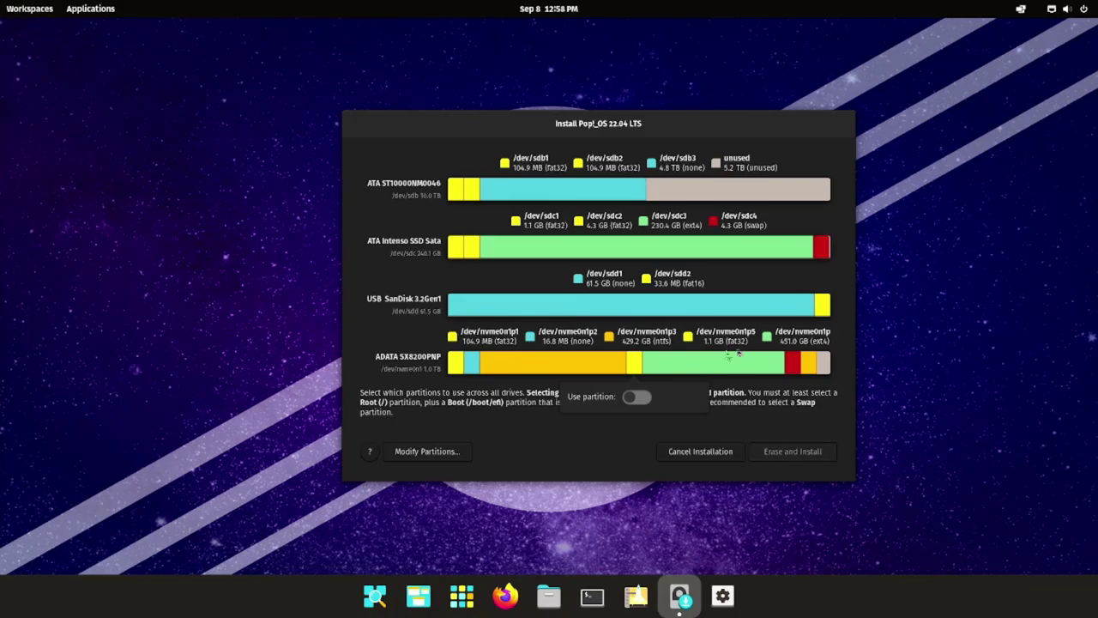
click(502, 412)
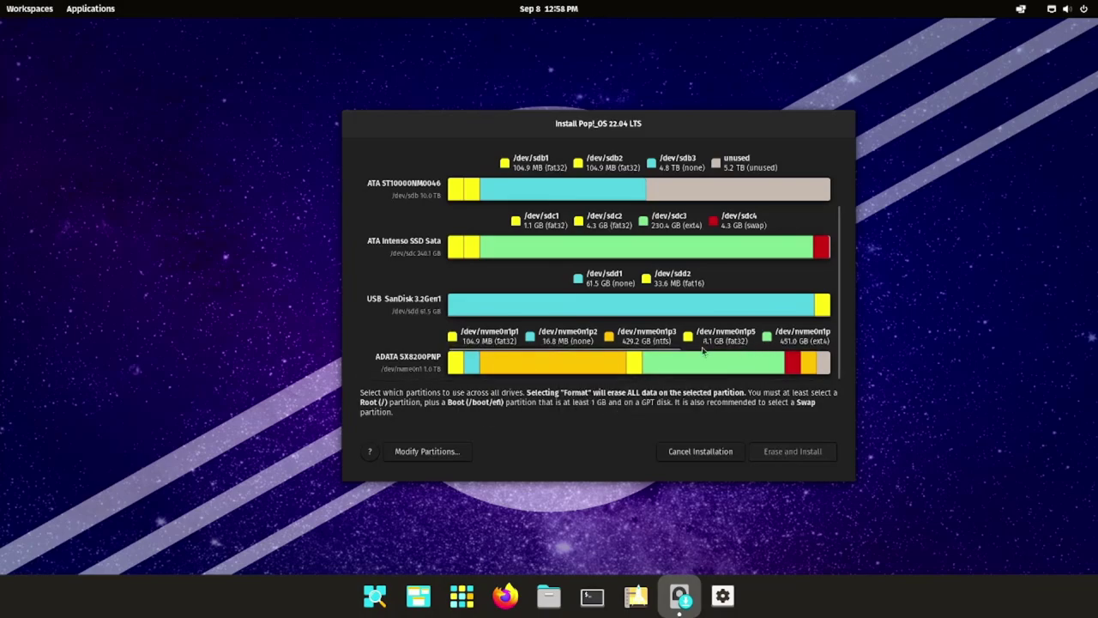
click(635, 374)
click(635, 394)
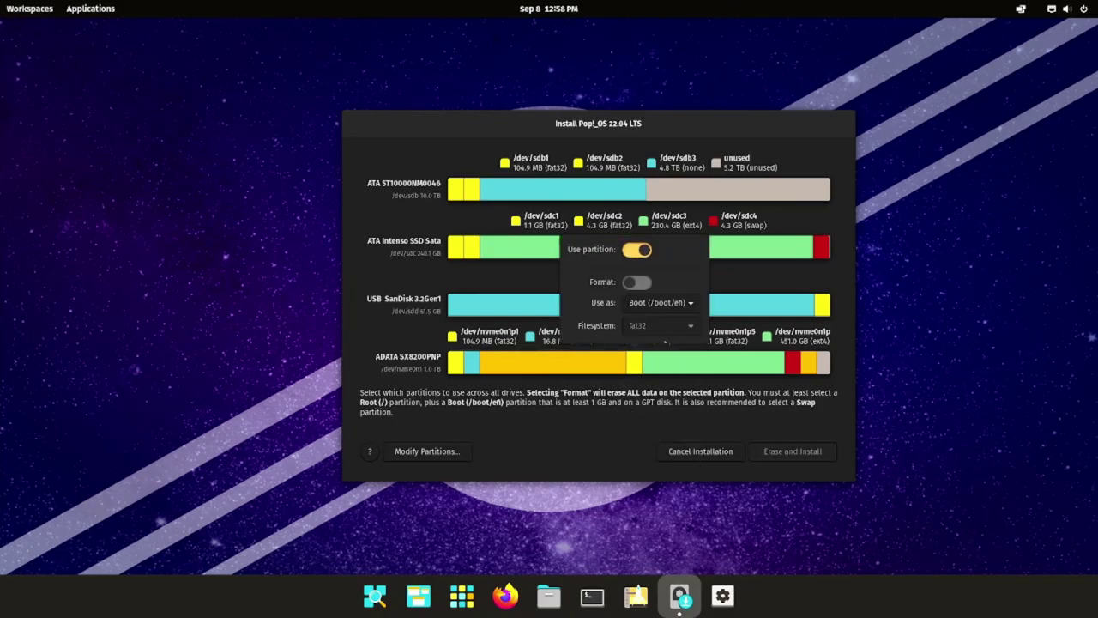
click(668, 304)
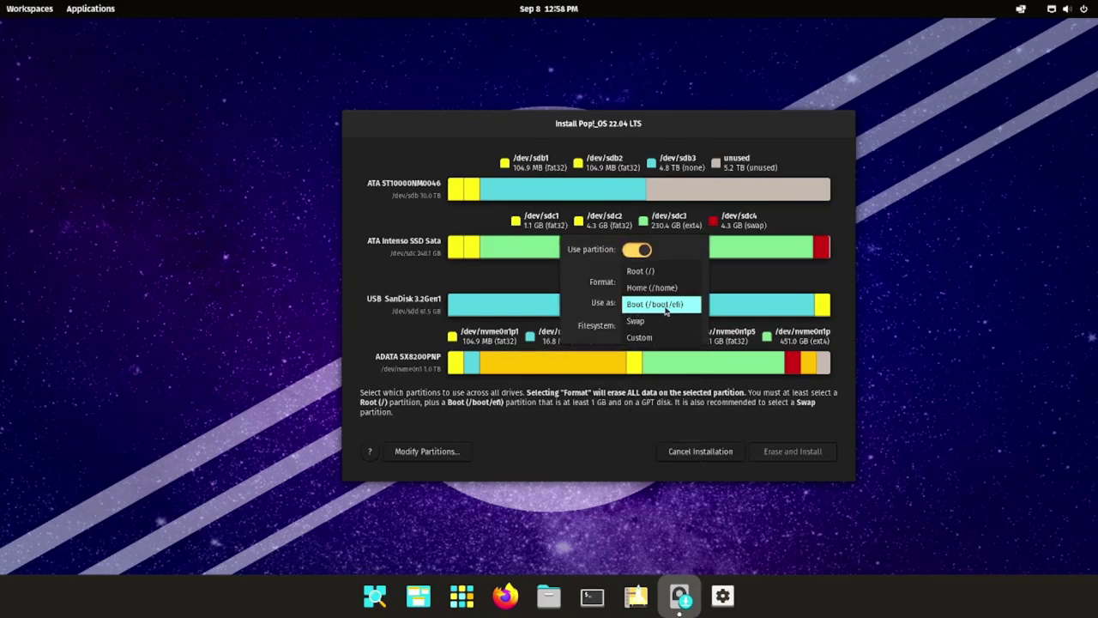
click(685, 306)
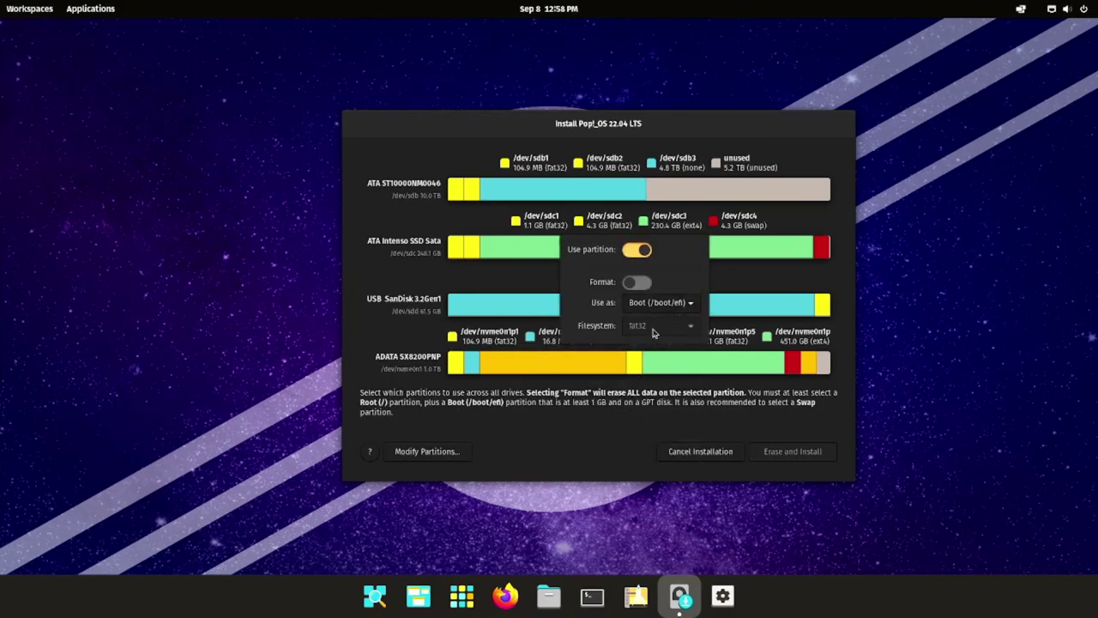
click(673, 416)
- Use the 451 GB ext4 partition as Root (/) and the red partition as Swap
click(737, 360)
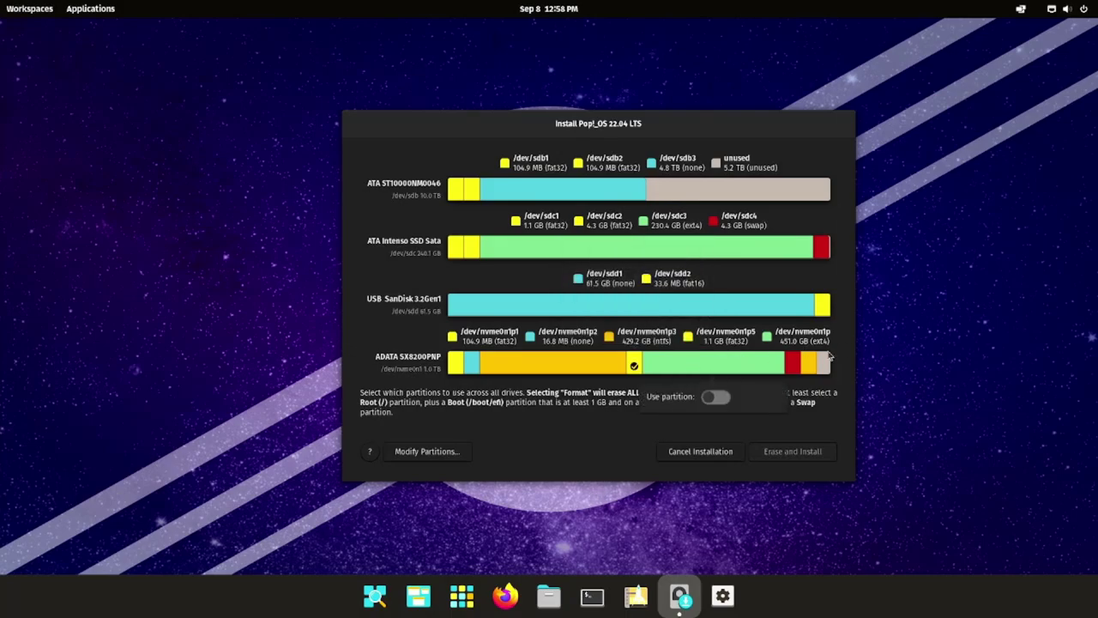
click(721, 396)
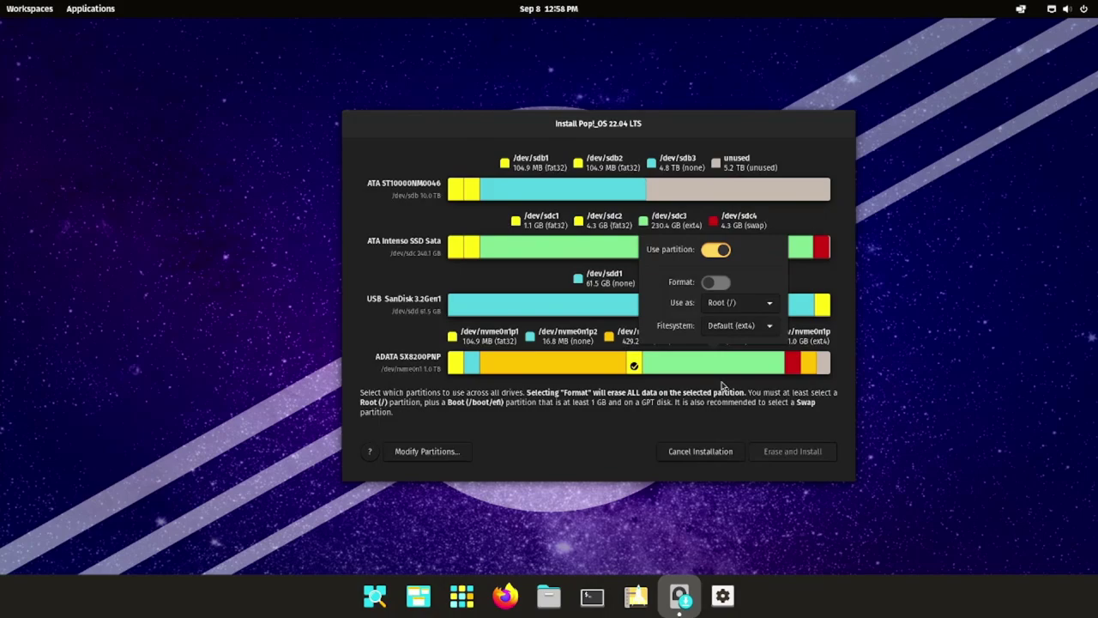
click(733, 303)
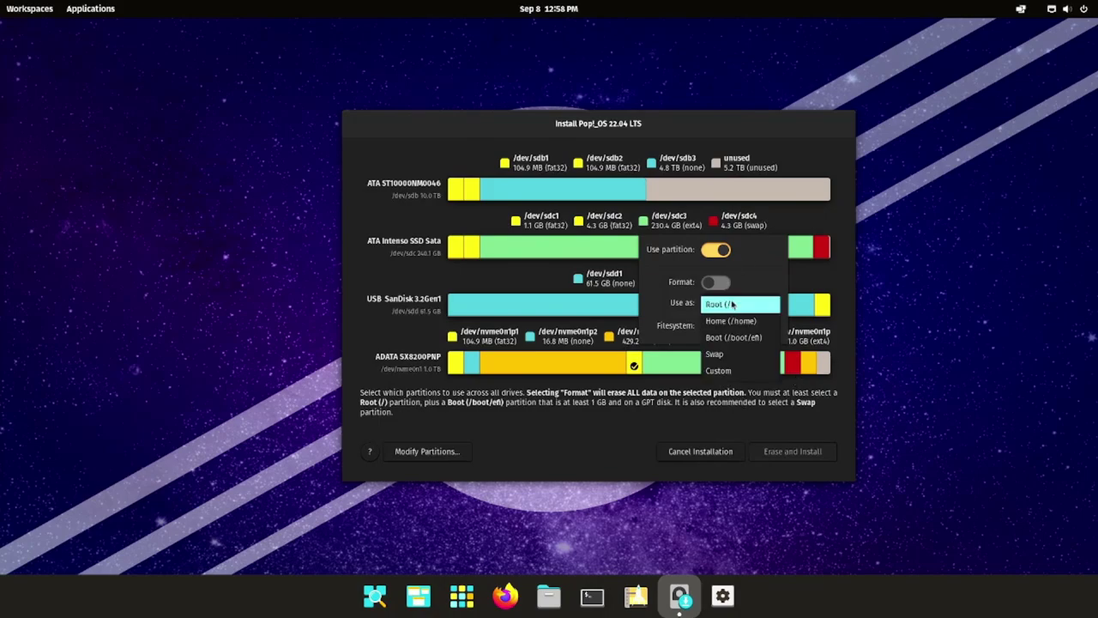
click(756, 305)
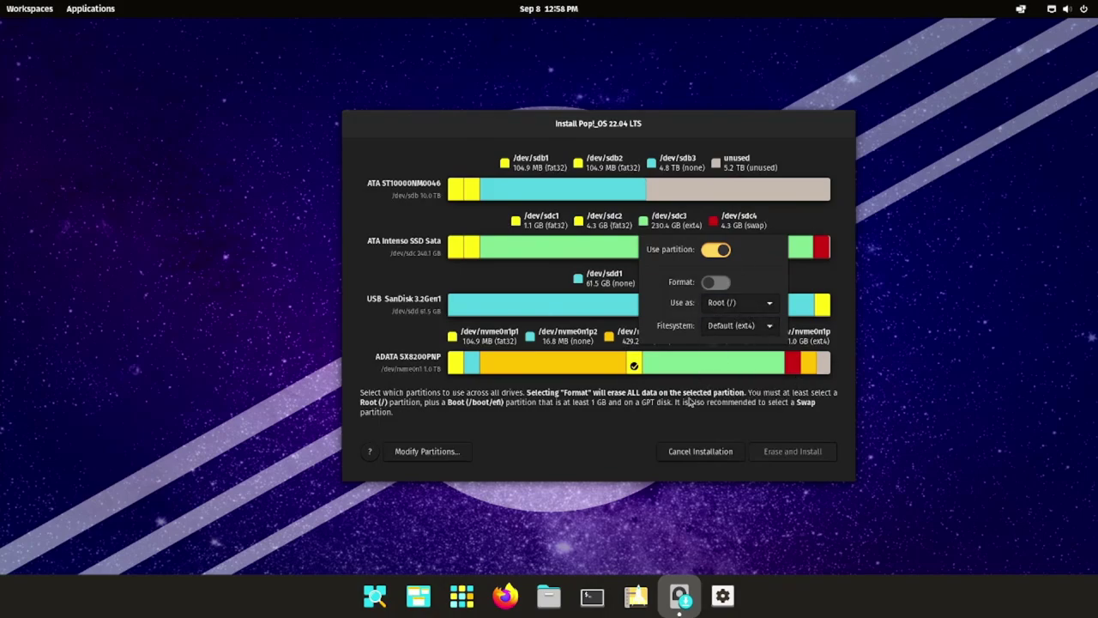
click(794, 367)
click(794, 367)
click(776, 395)
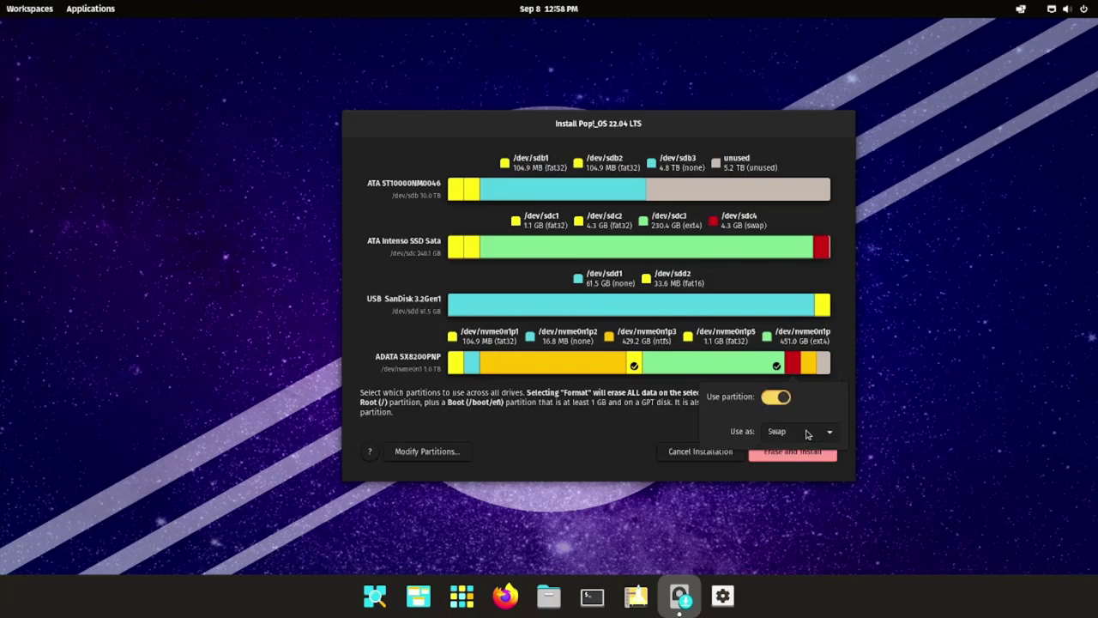
click(635, 416)
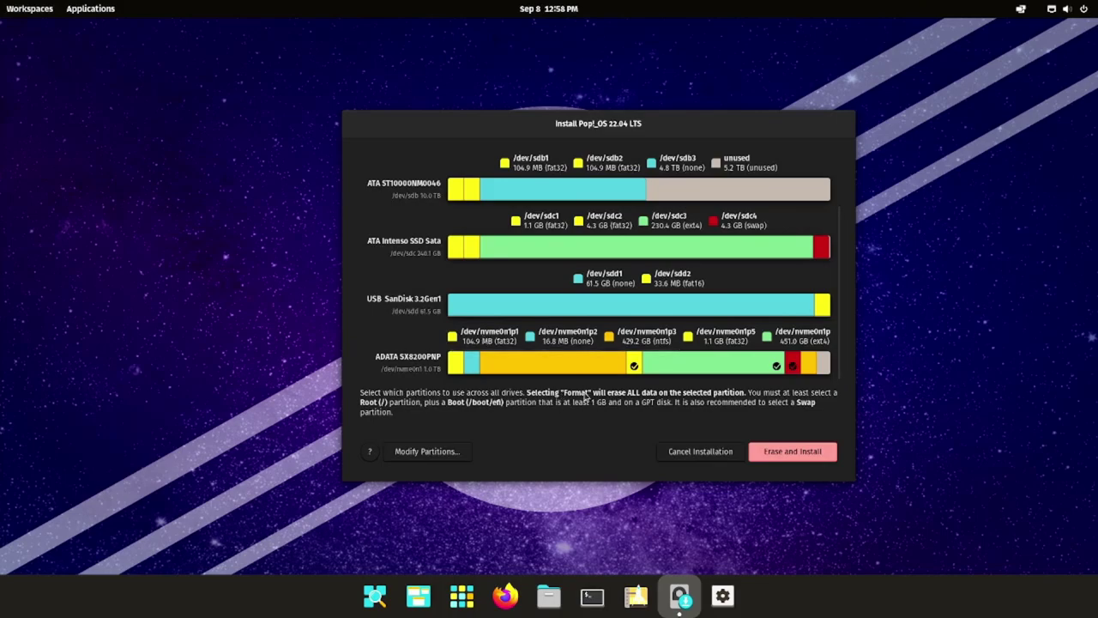
- Start the Erase and Install and enter the account's full name
click(796, 459)
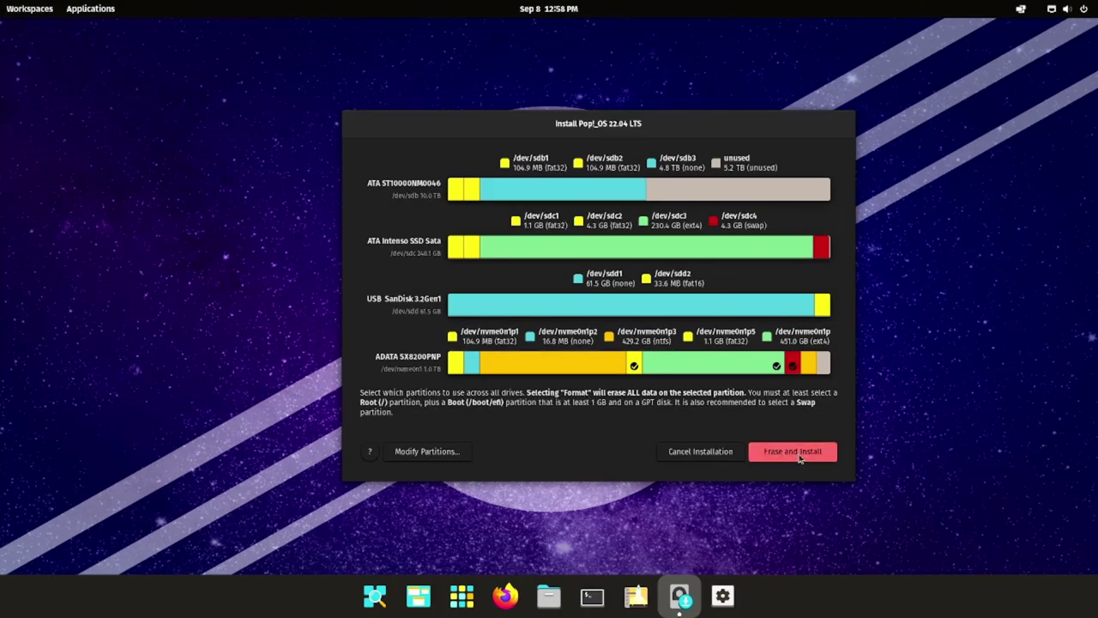
text(Awjak)
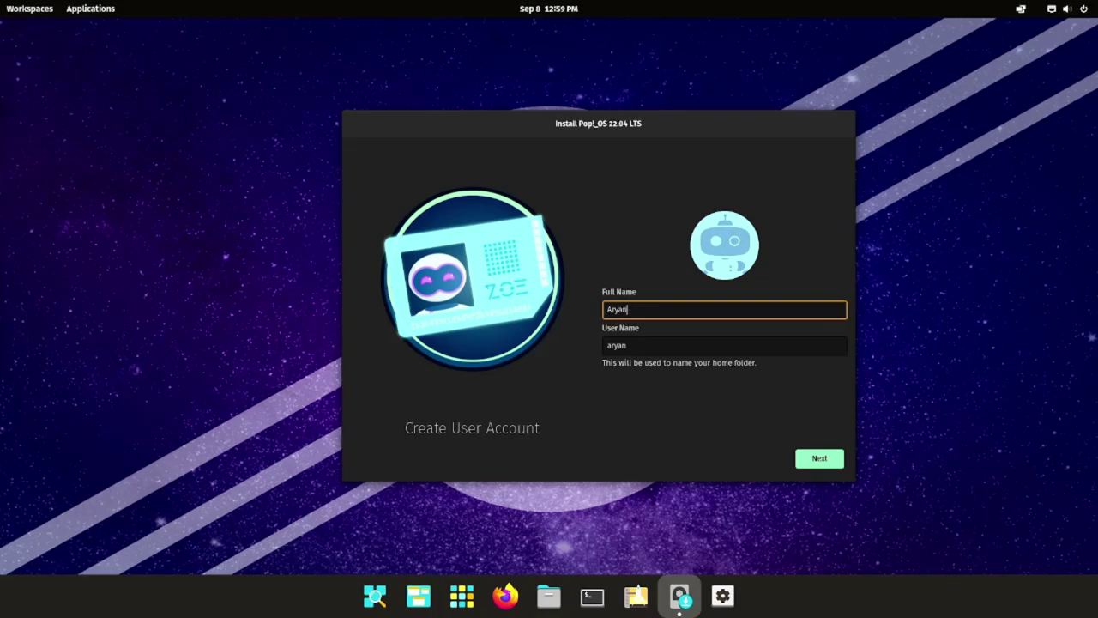
key(Return)
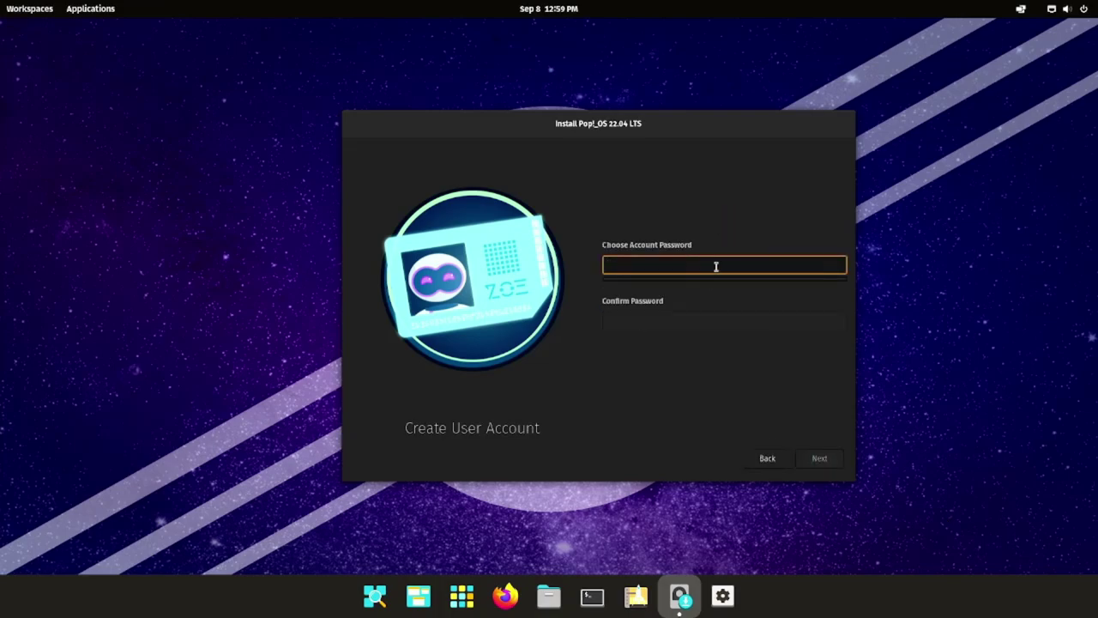
- Return to the name page and bring up the installer's dock icon options
click(772, 460)
drag(691, 125, 577, 183)
right_click(686, 604)
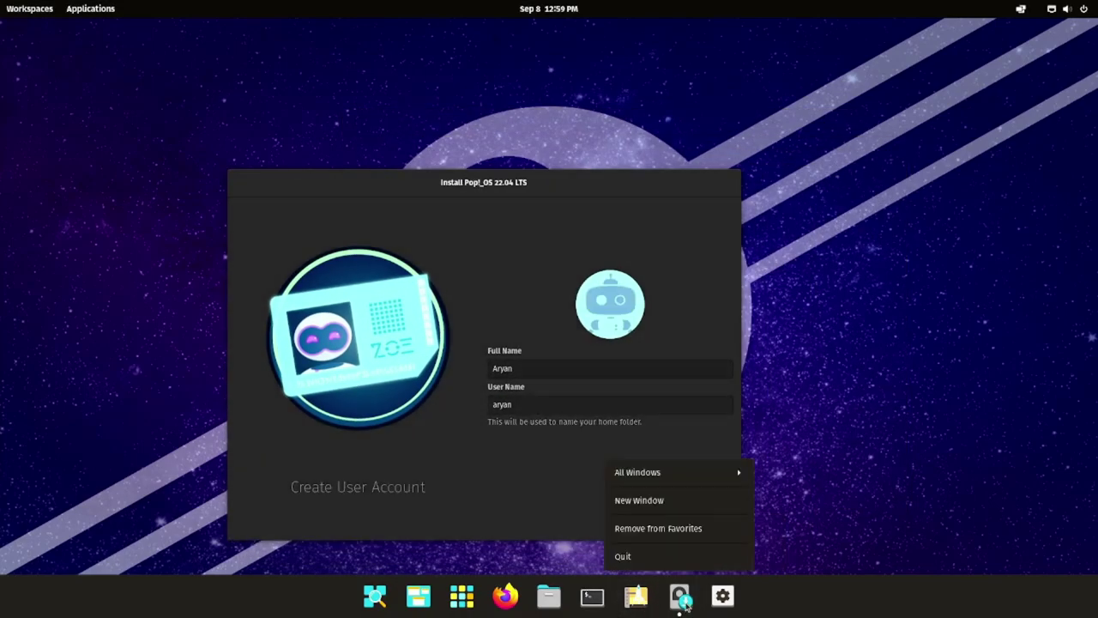
- Relaunch the installer with English and the English (US) intl., with dead keys layout
click(622, 556)
click(679, 596)
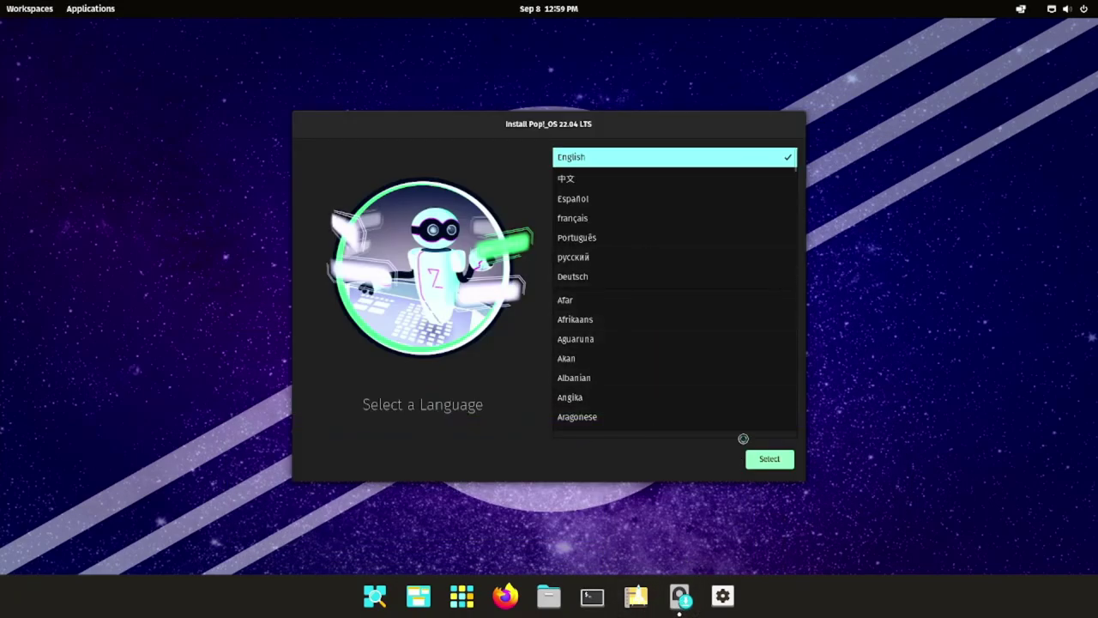
click(767, 458)
click(759, 461)
click(626, 363)
click(652, 256)
click(637, 429)
text(aryan)
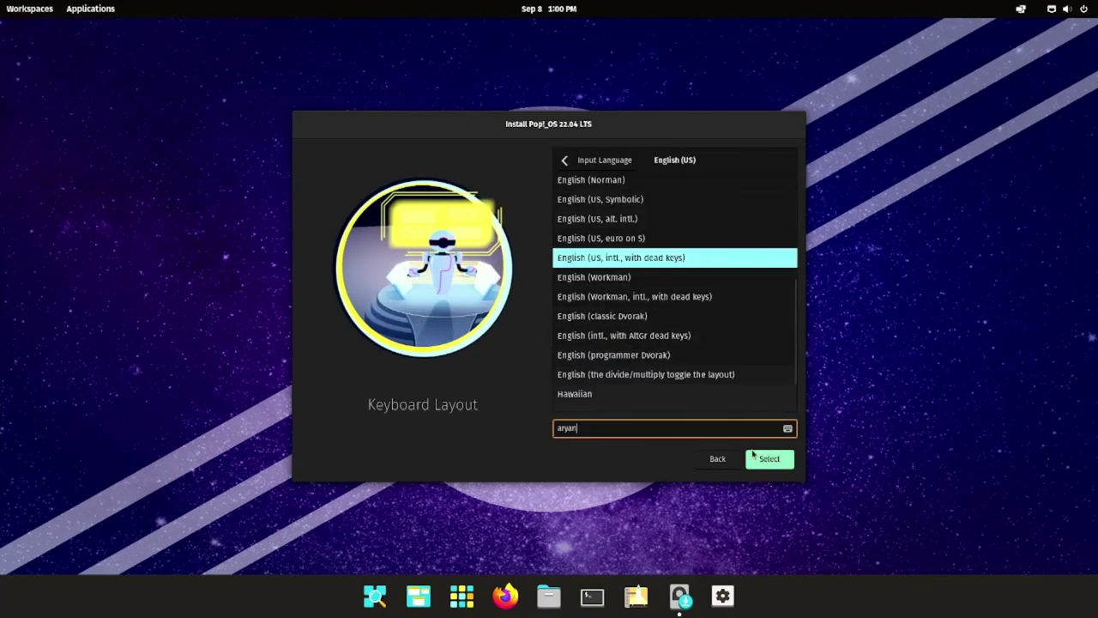
key(Return)
- Choose Custom (Advanced) and reassign the 1.1 GB fat32 boot and 451 GB ext4 partitions
click(762, 458)
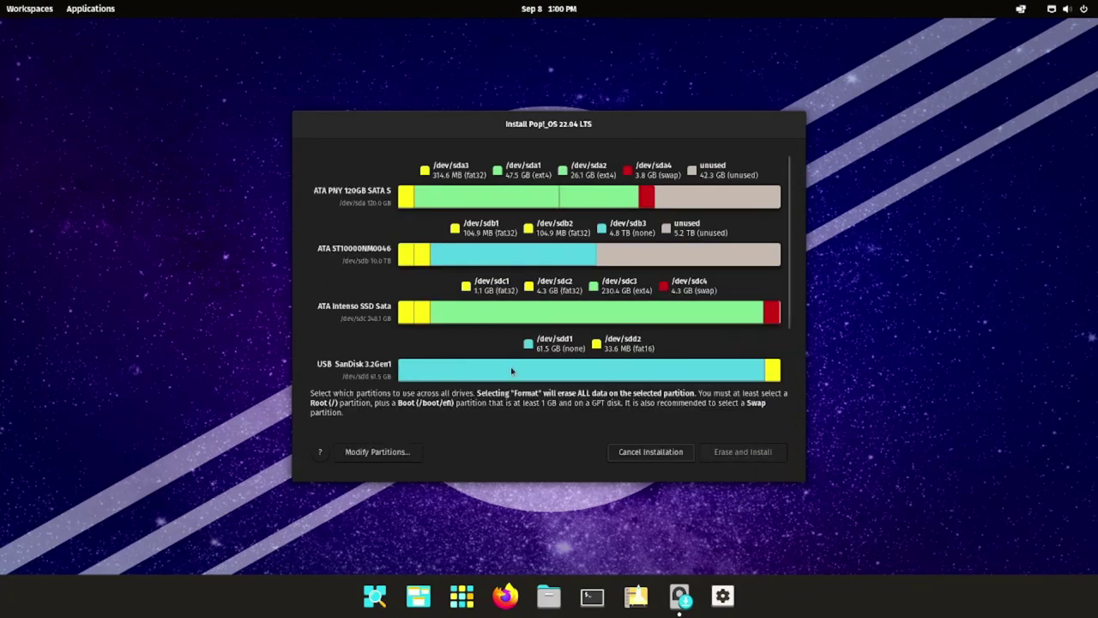
scroll(511, 366, down, 3)
click(583, 366)
click(666, 371)
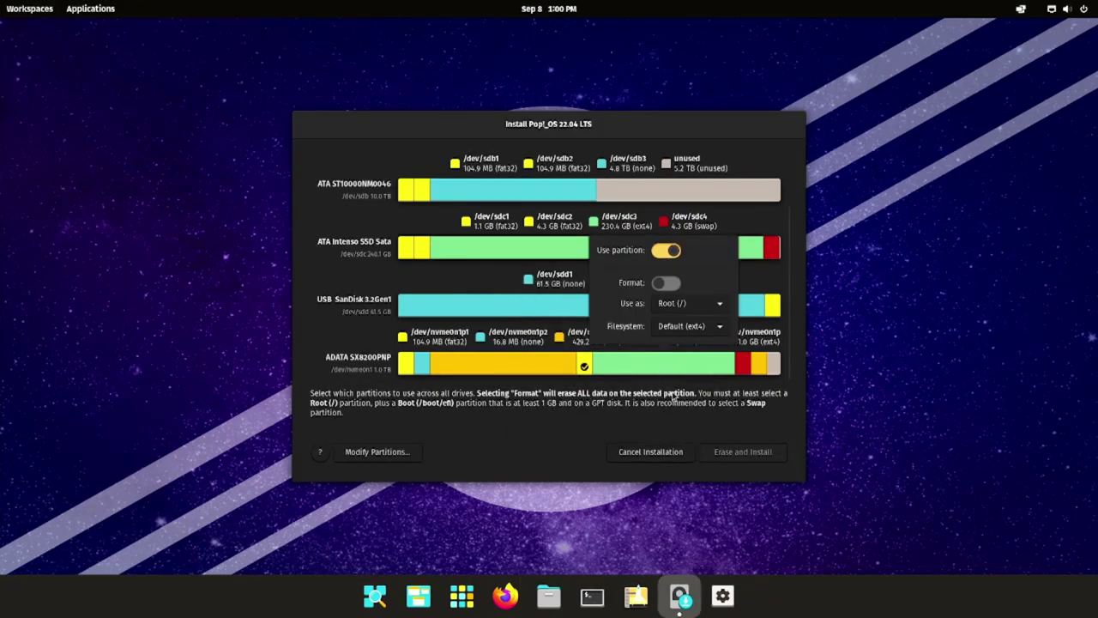
- Enter the account's full name and user name
click(743, 452)
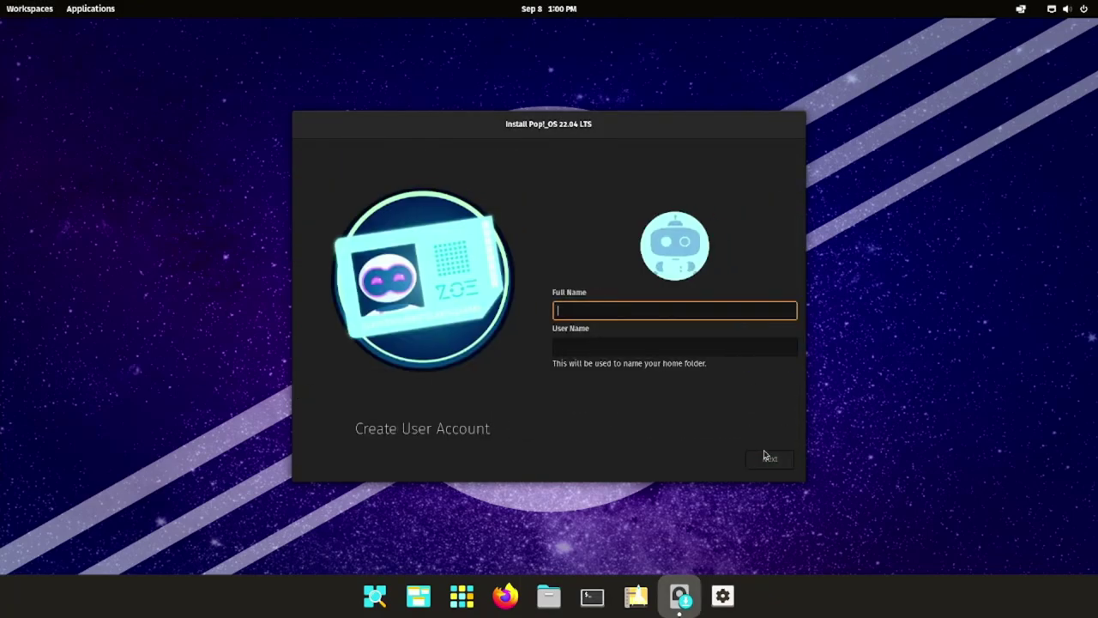
text(Aryan)
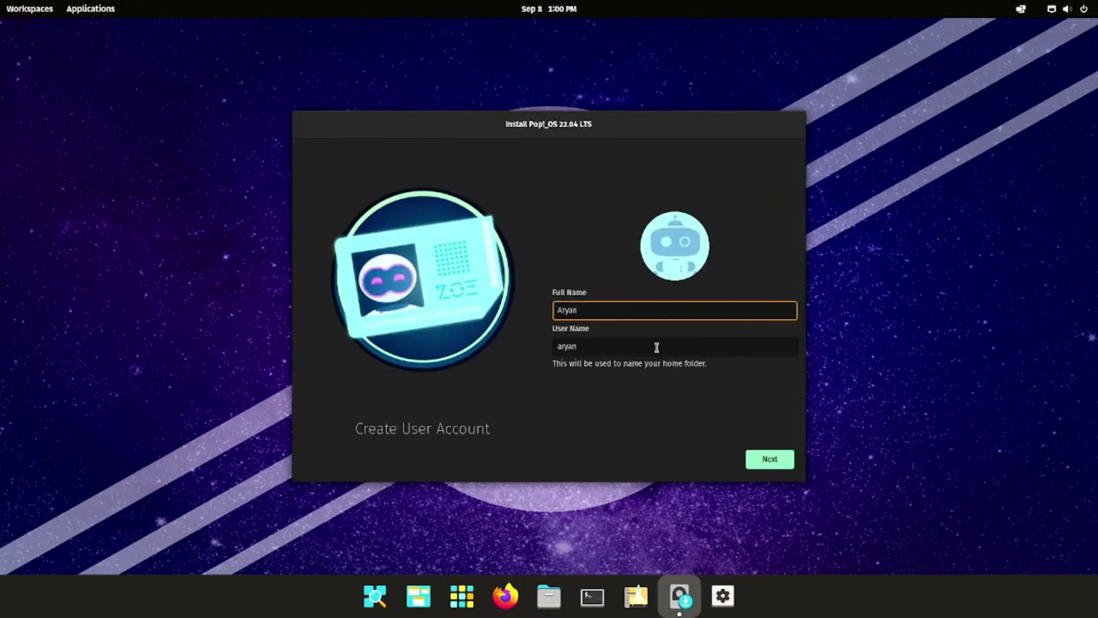
key(BackSpace)
key(BackSpace)
click(768, 459)
- Set and confirm a 9-character account password, then start the installation
text(1234)
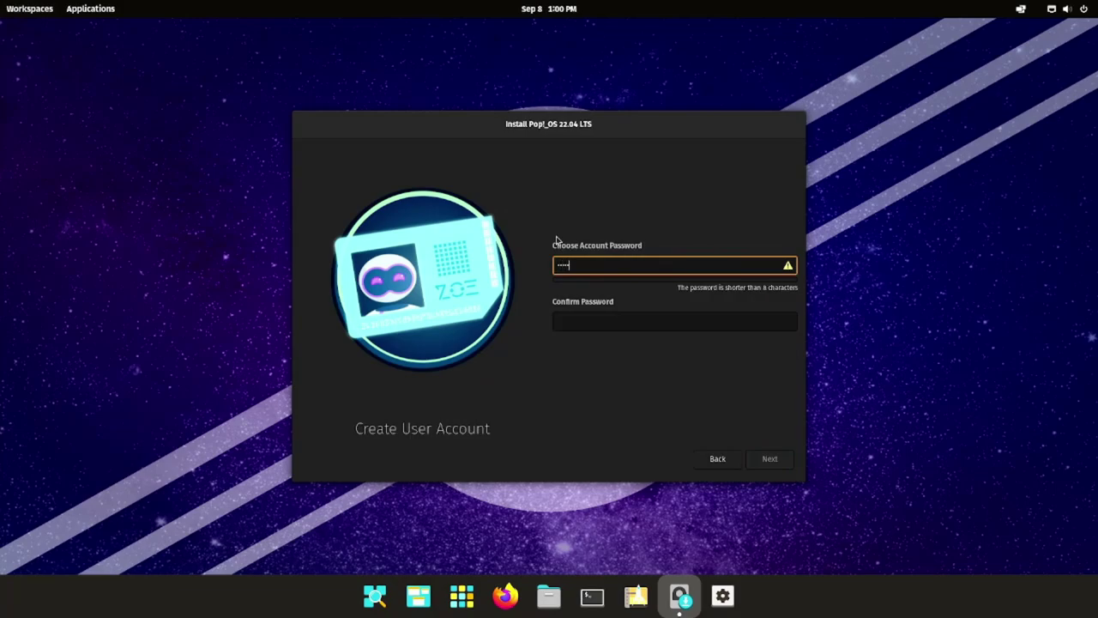
click(779, 327)
key(shift+Tab)
key(BackSpace)
key(BackSpace)
key(BackSpace)
key(BackSpace)
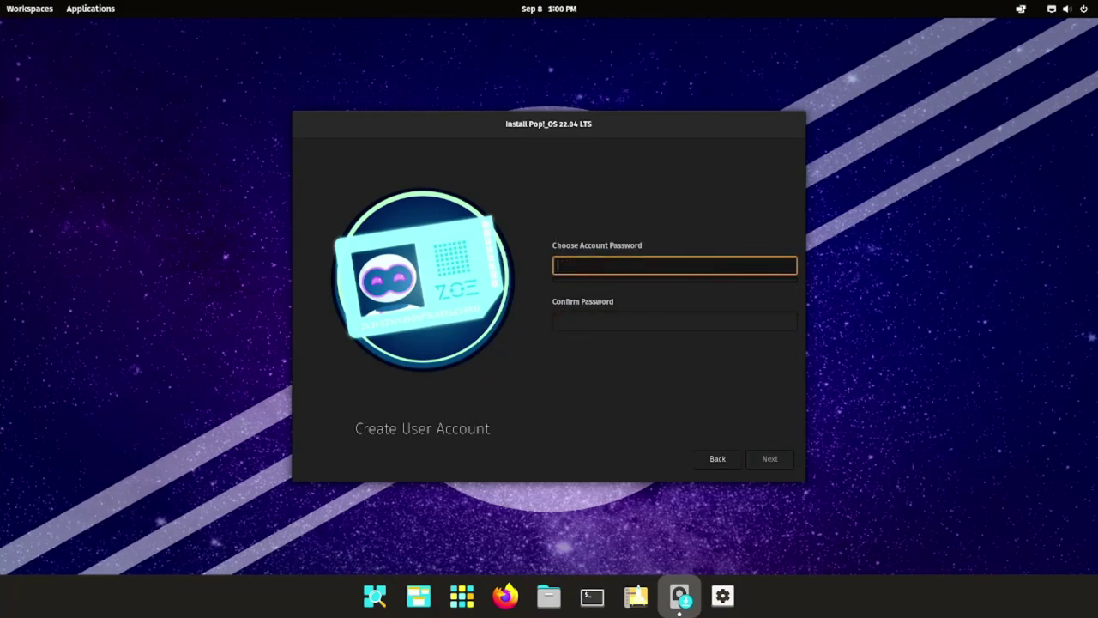
text(123456789)
click(756, 317)
text(123456789)
click(772, 460)
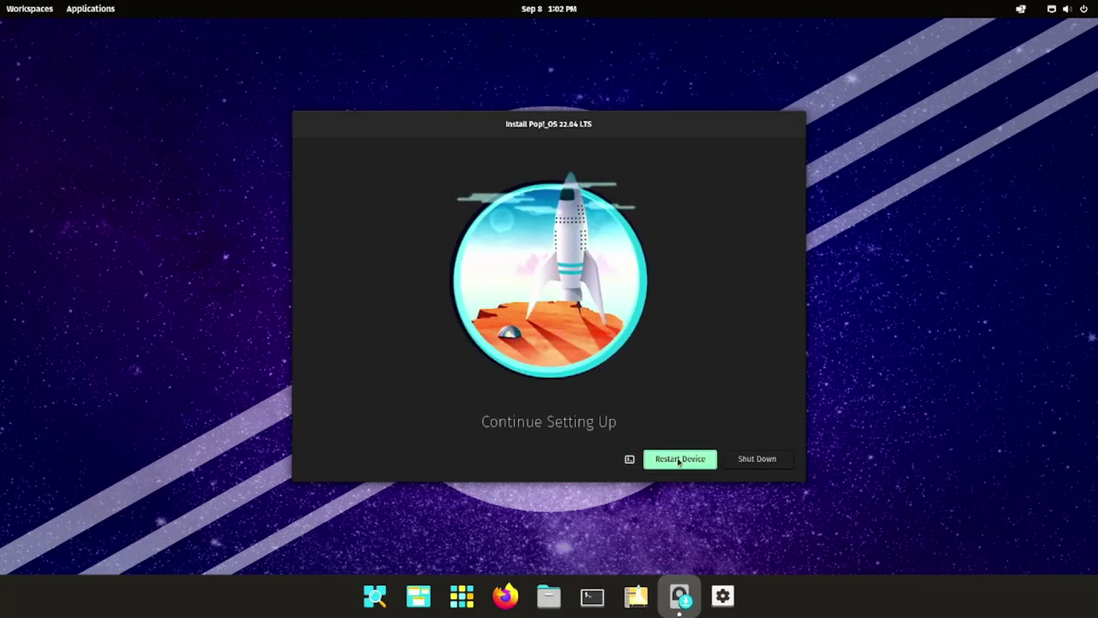
- Restart and boot Pop!_OS 22.04 LTS from the ADATA drive via the F12 boot menu
click(679, 459)
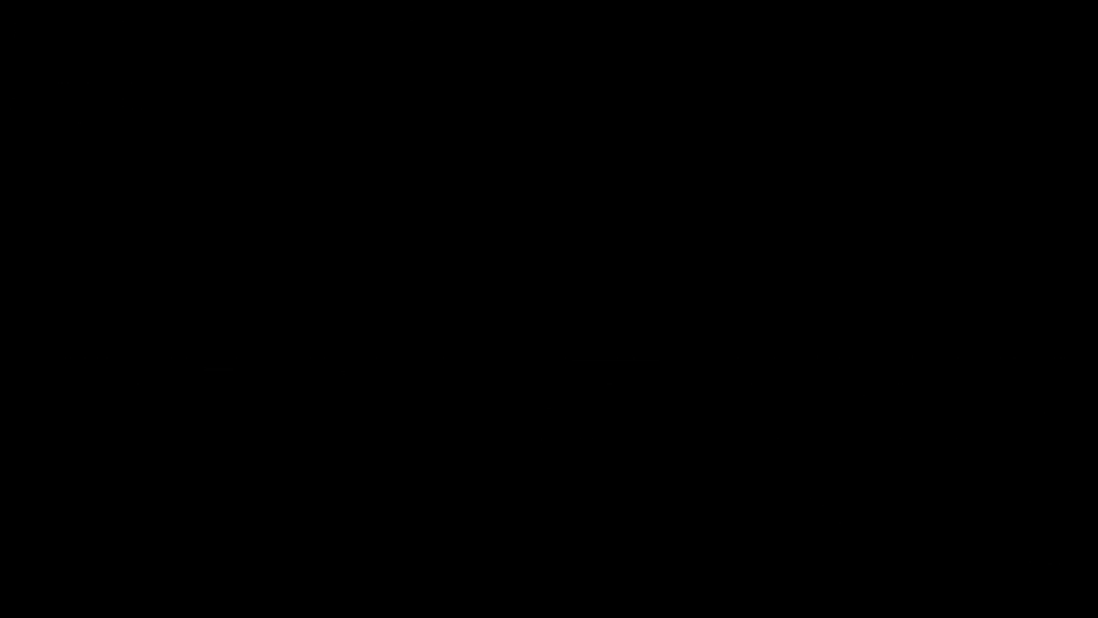
key(F12)
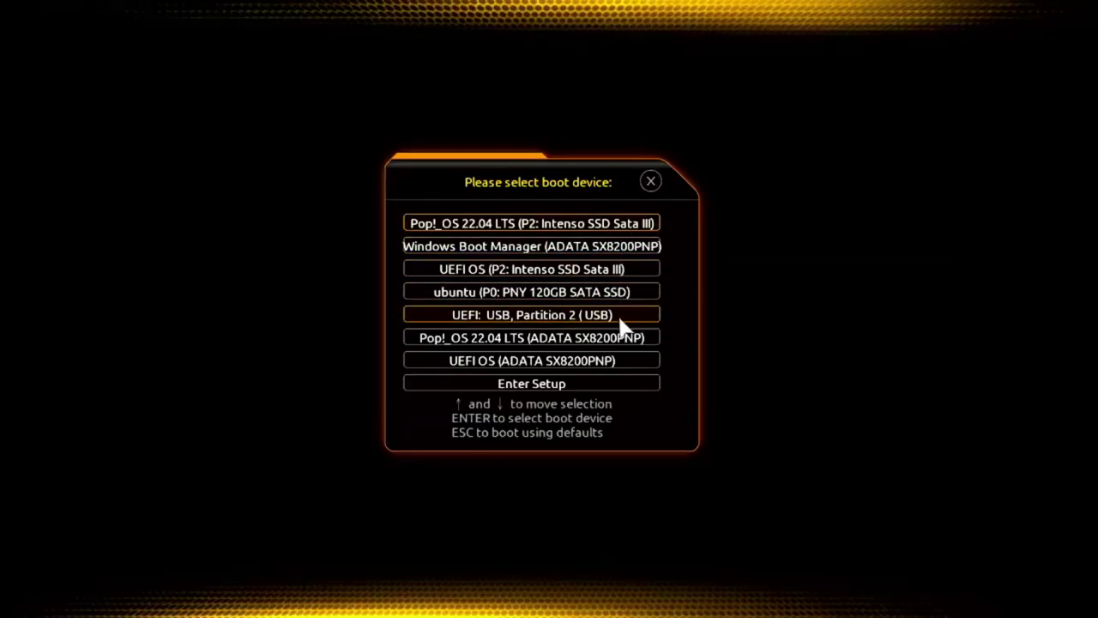
click(577, 341)
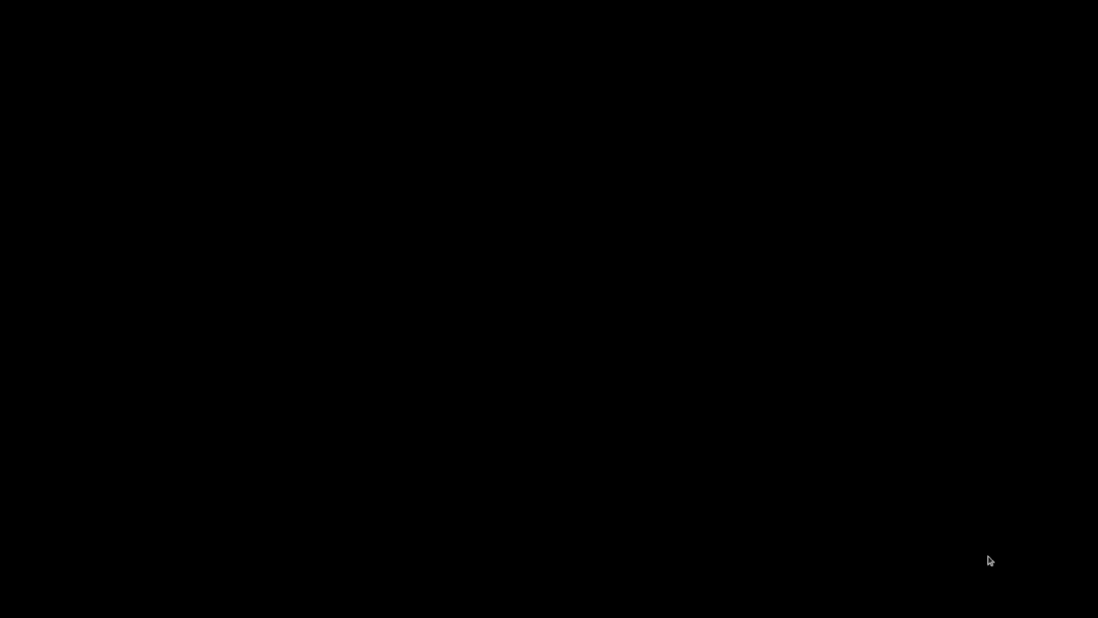
- Log in to the new Pop!_OS account with its password
key(Return)
text(*********)
key(Return)
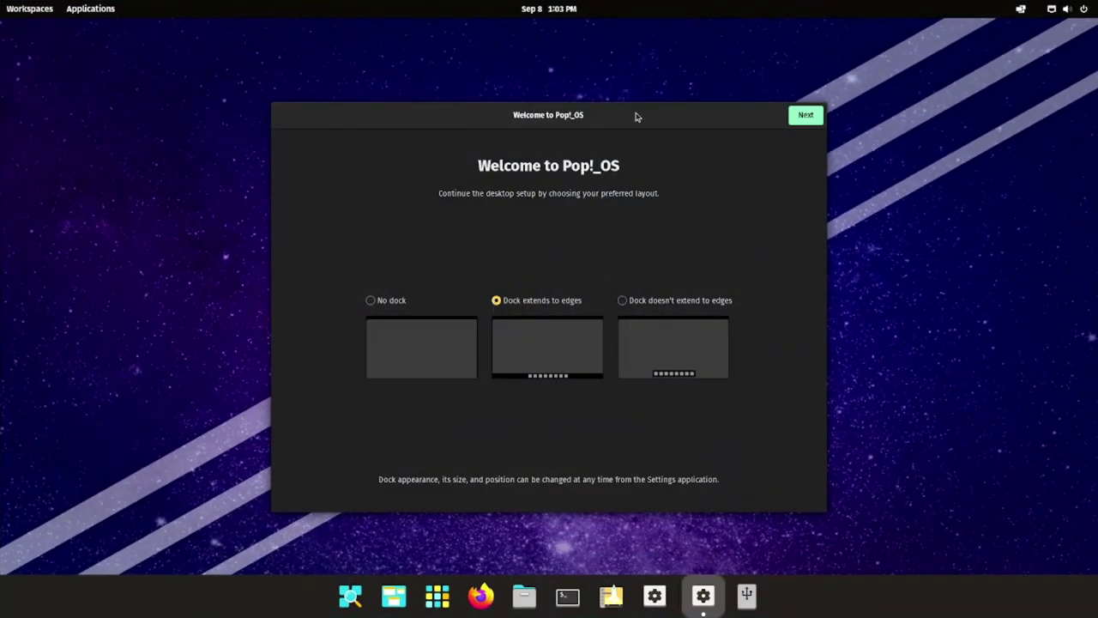
- Use a dock that doesn't extend to edges and put clock and notifications on the right
click(676, 301)
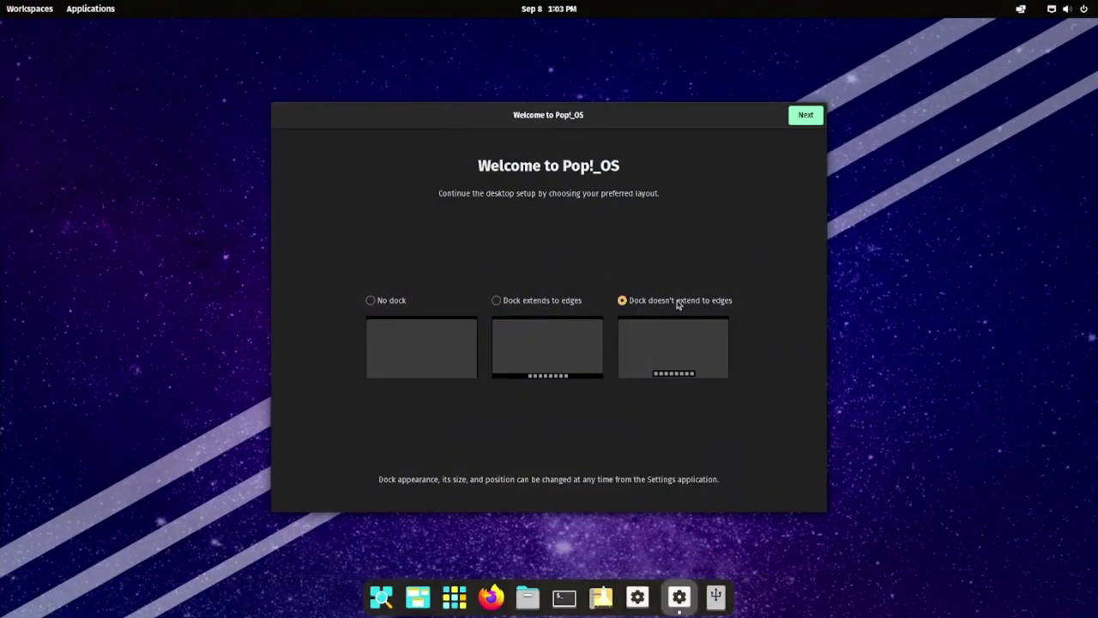
click(805, 115)
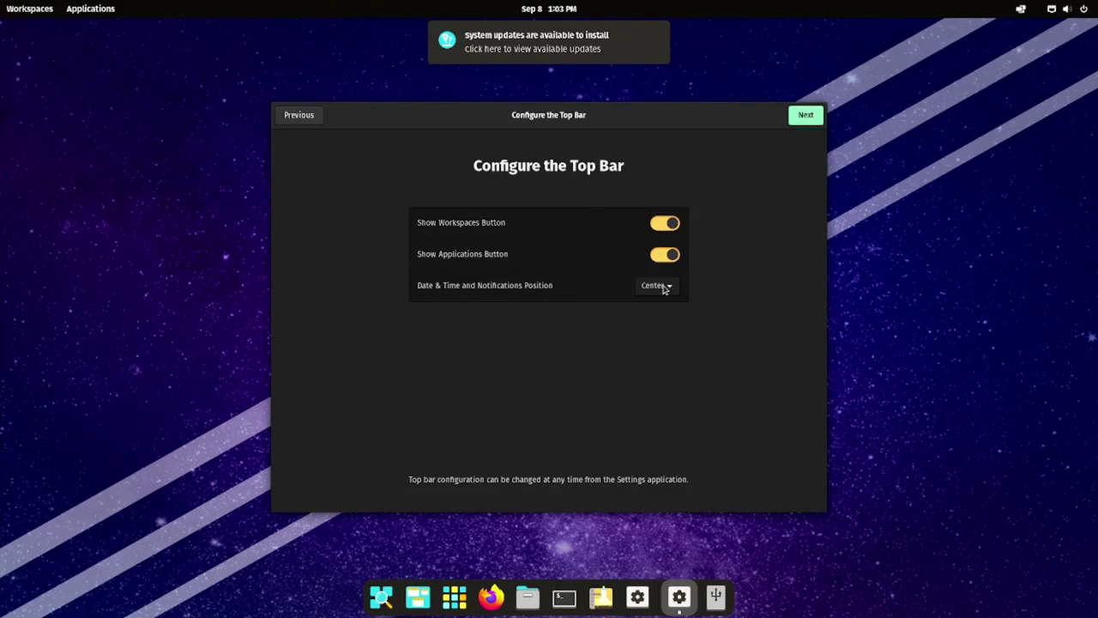
click(666, 285)
click(653, 320)
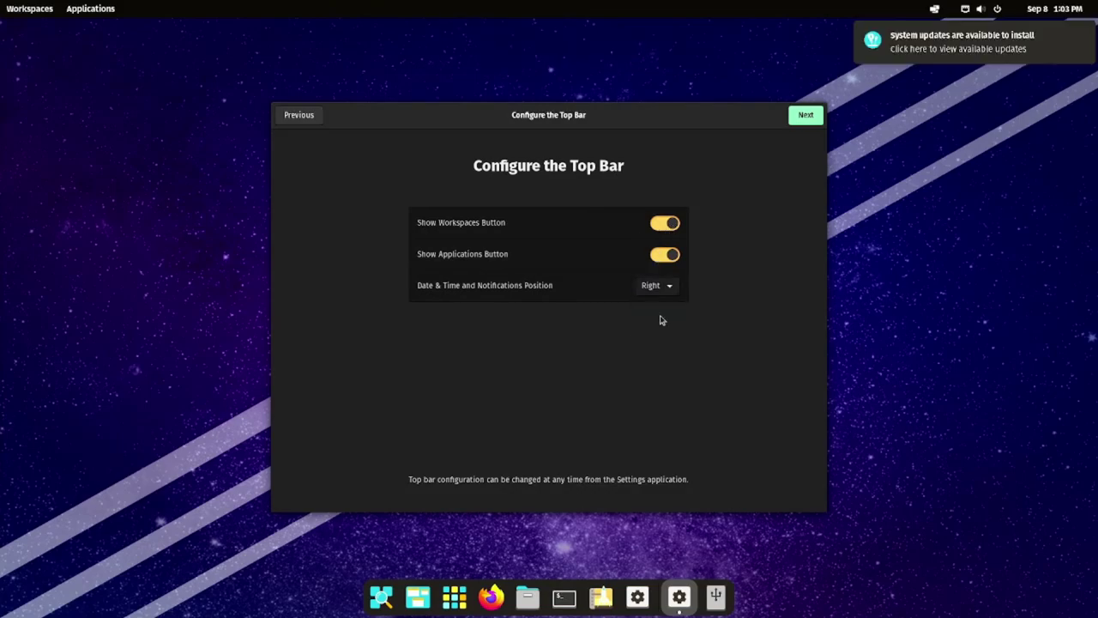
click(805, 116)
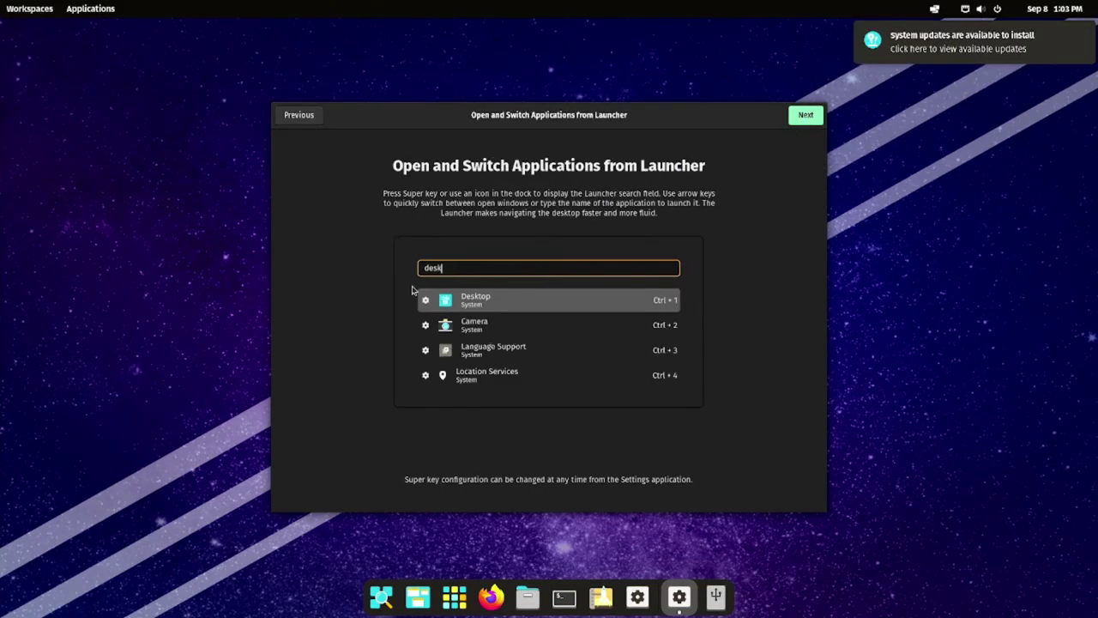
click(803, 117)
click(803, 116)
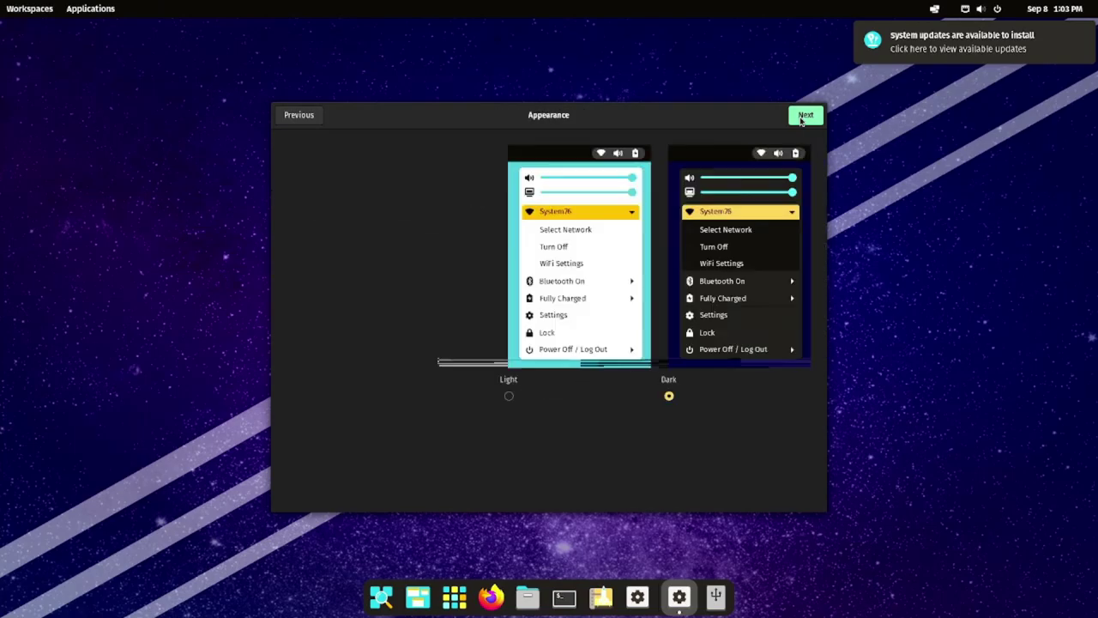
- Keep the Dark theme, skip Wi-Fi and Online Accounts, and finish the Welcome setup
click(504, 290)
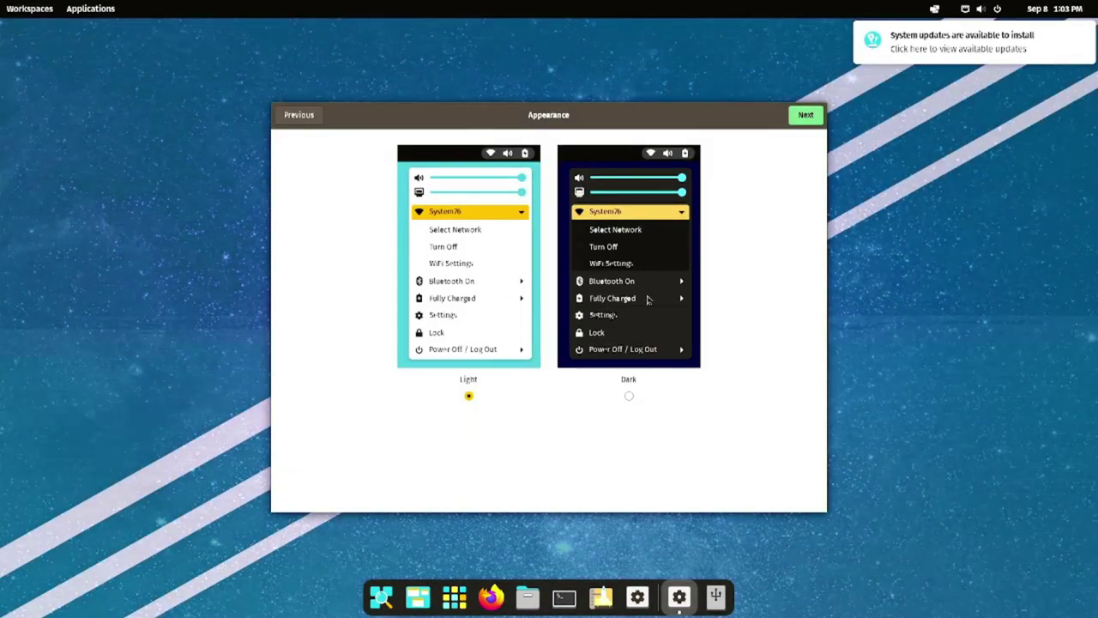
click(649, 297)
click(805, 115)
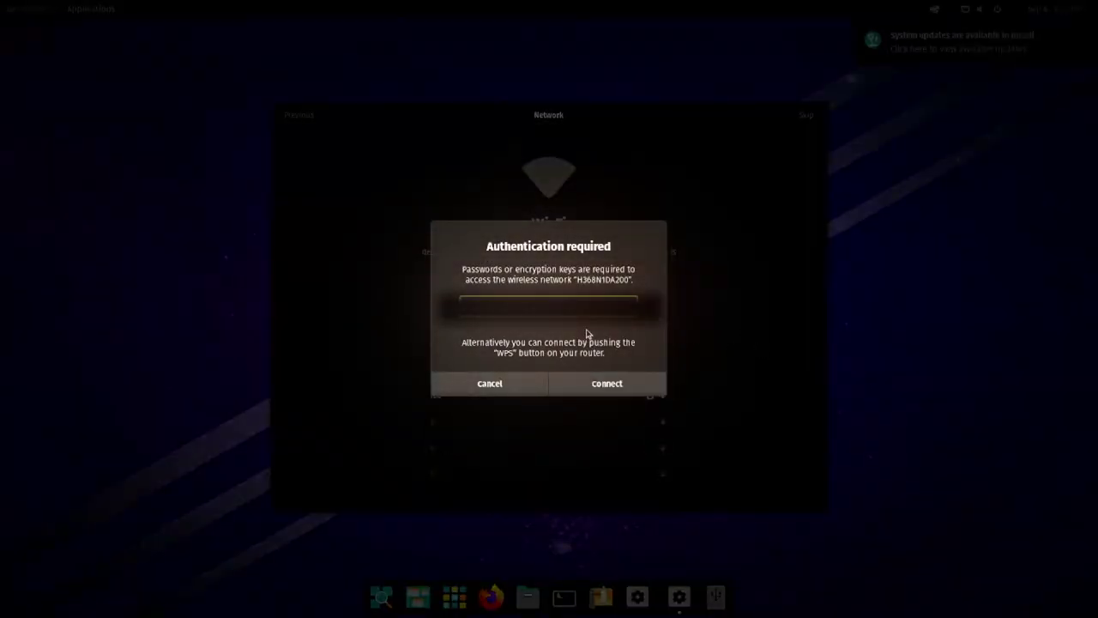
key(Return)
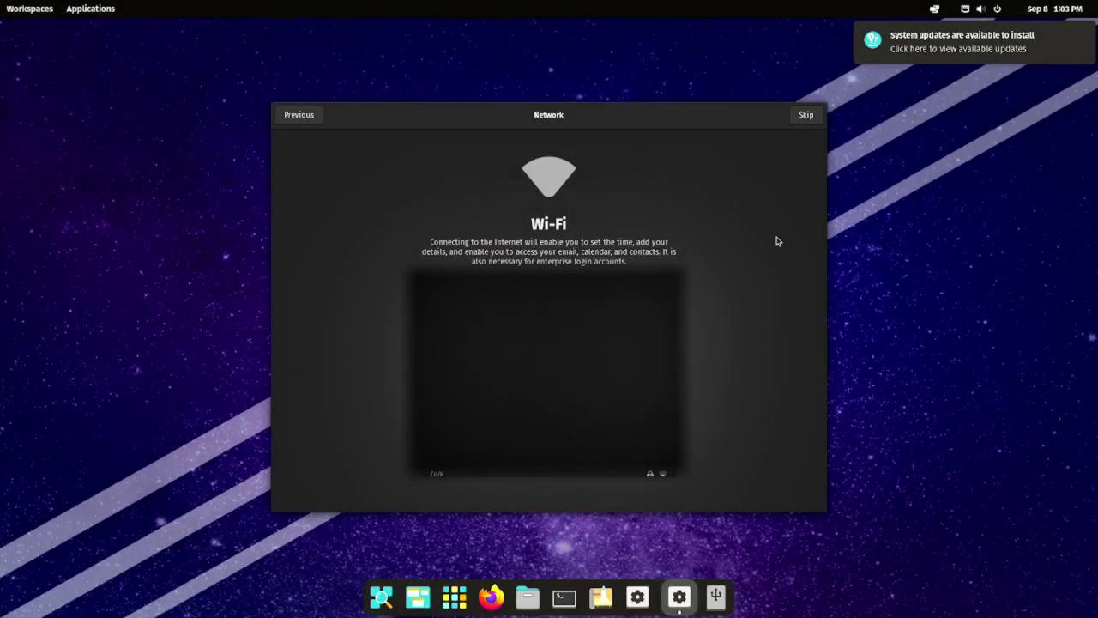
click(812, 123)
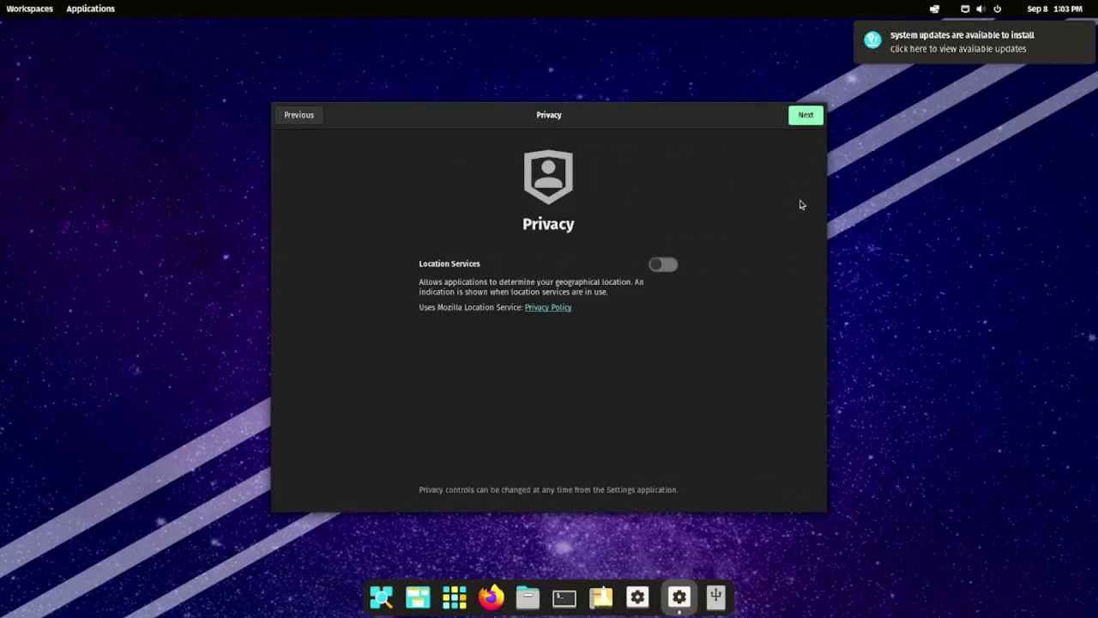
click(807, 116)
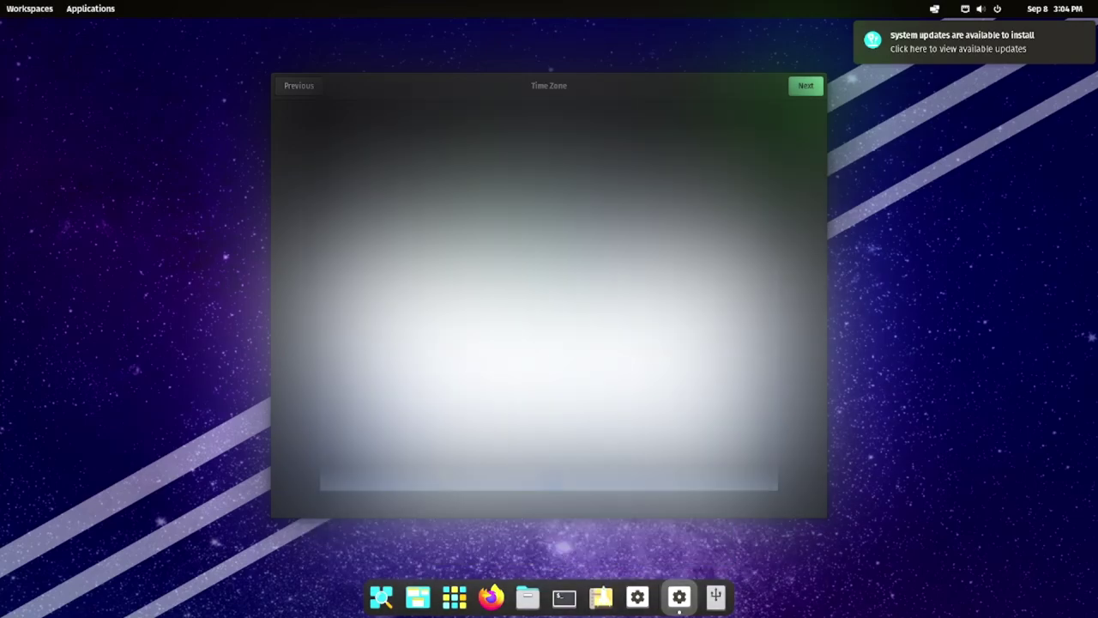
click(805, 86)
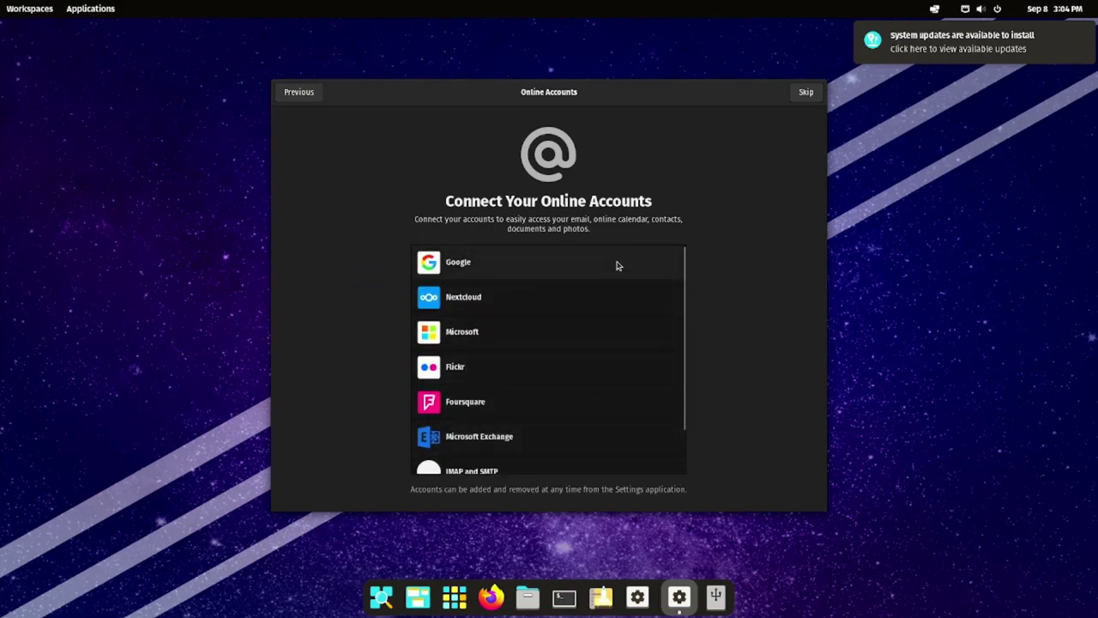
click(805, 94)
click(575, 410)
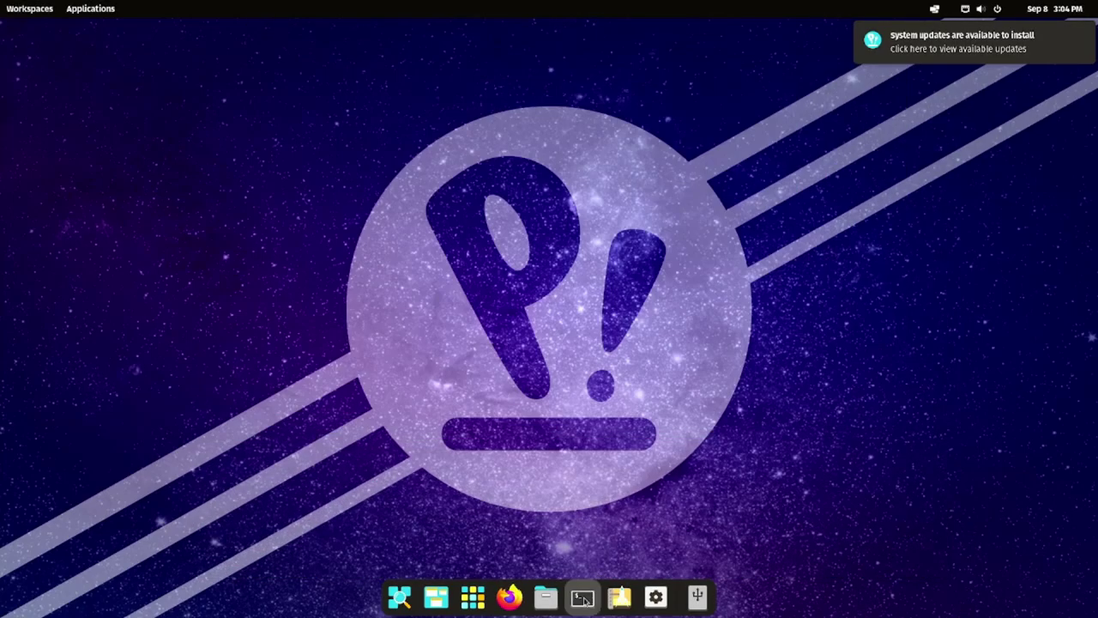
- Open a terminal and run lsblk to list disks and partitions
click(583, 596)
drag(342, 116, 709, 114)
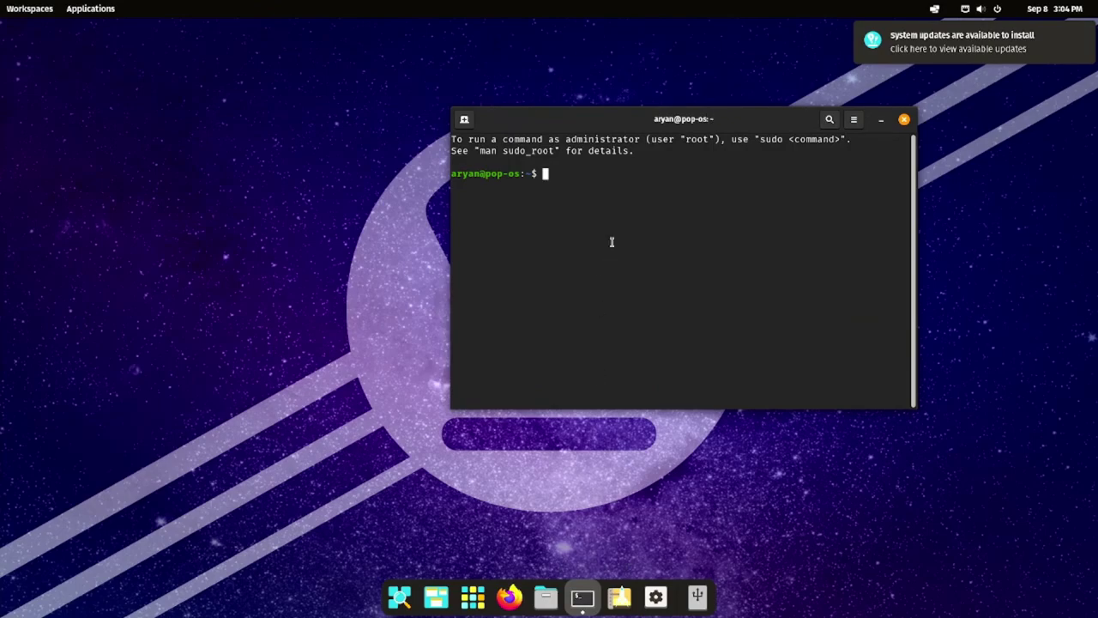
text(lsblk)
key(Return)
scroll(647, 244, up, 3)
scroll(647, 245, down, 2)
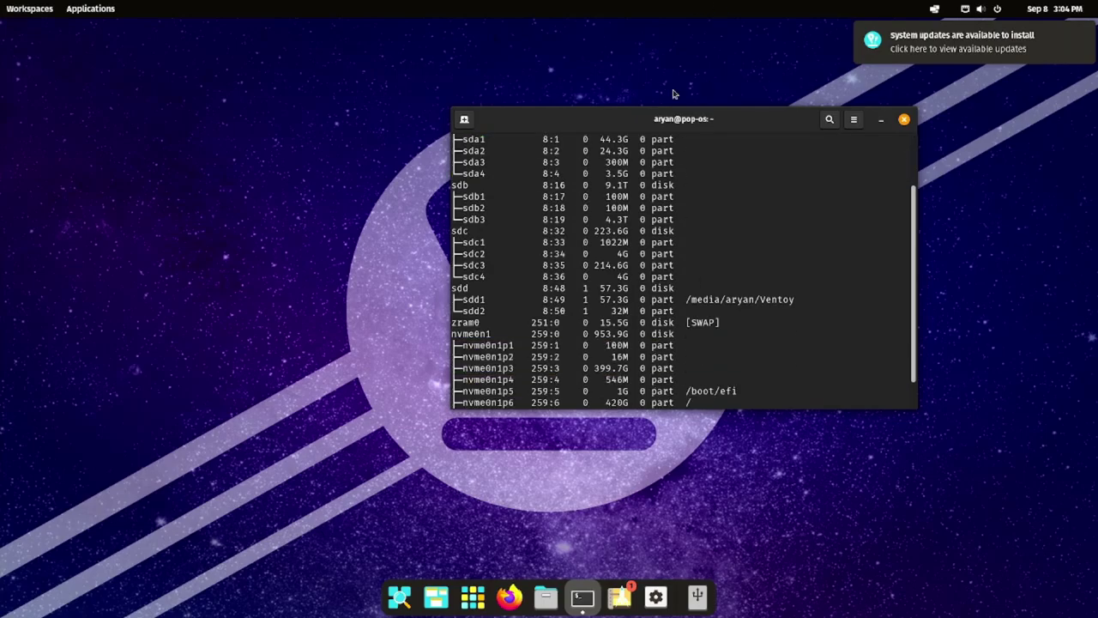
- Maximize the terminal, check nvme0n1p1 (100M) and nvme0n1p5 (/boot/efi), then enter 'sudo apt install os-prober'
double_click(695, 122)
drag(3, 315, 275, 409)
click(275, 409)
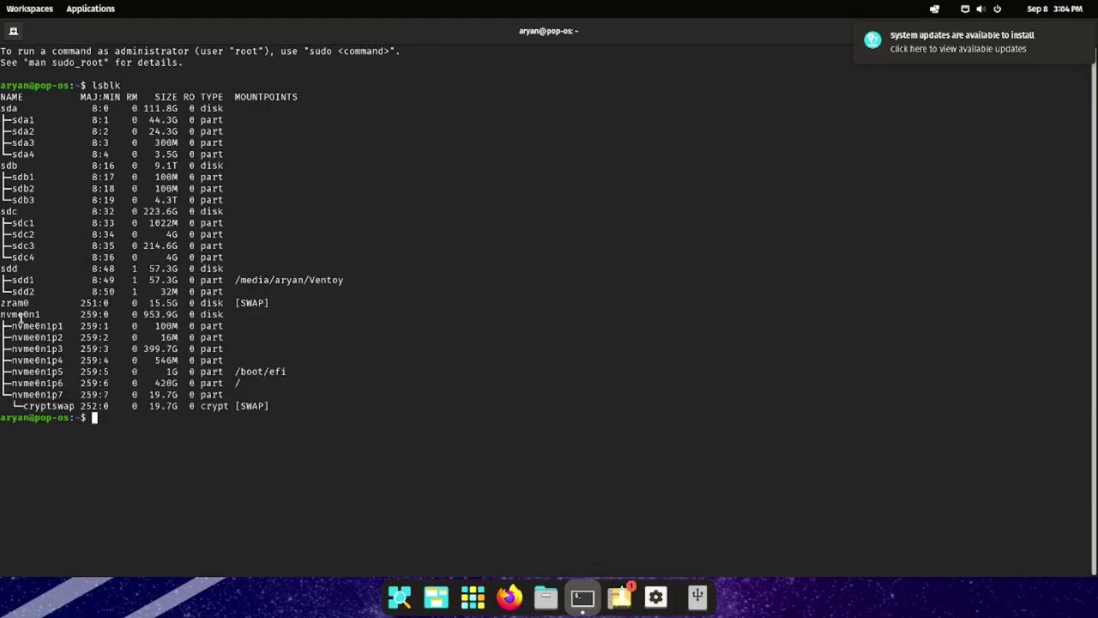
drag(5, 325, 235, 325)
click(176, 325)
double_click(172, 325)
click(241, 325)
drag(288, 372, 12, 372)
drag(290, 371, 14, 371)
click(323, 372)
drag(228, 326, 142, 326)
click(302, 342)
text(sudo apt install os-prober)
- Install os-prober with sudo apt, entering the password and confirming with y
key(Return)
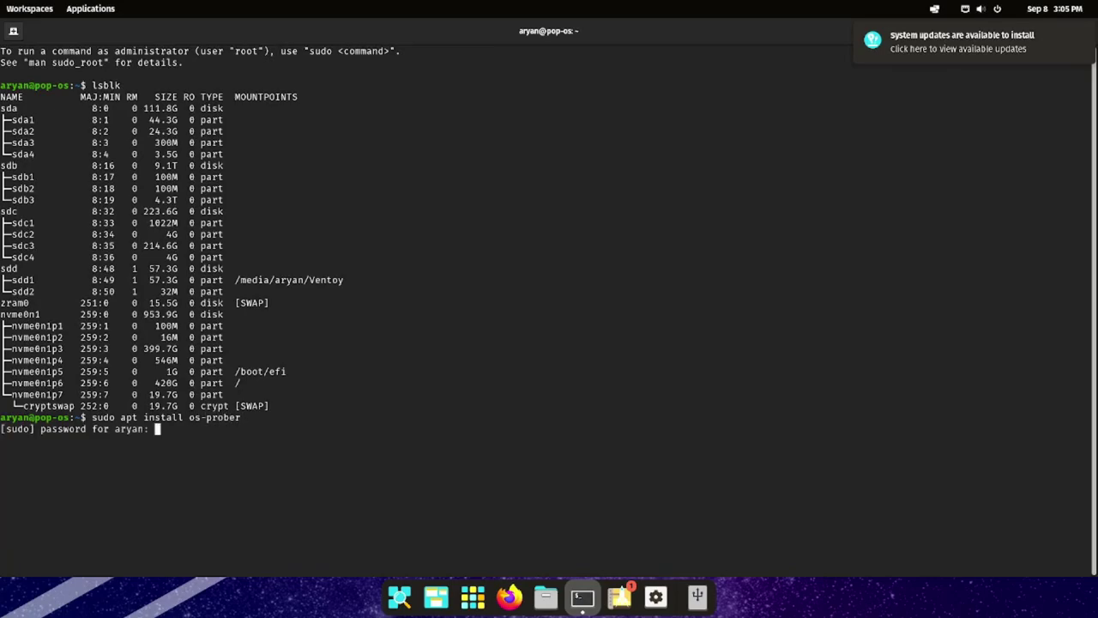
key(Return)
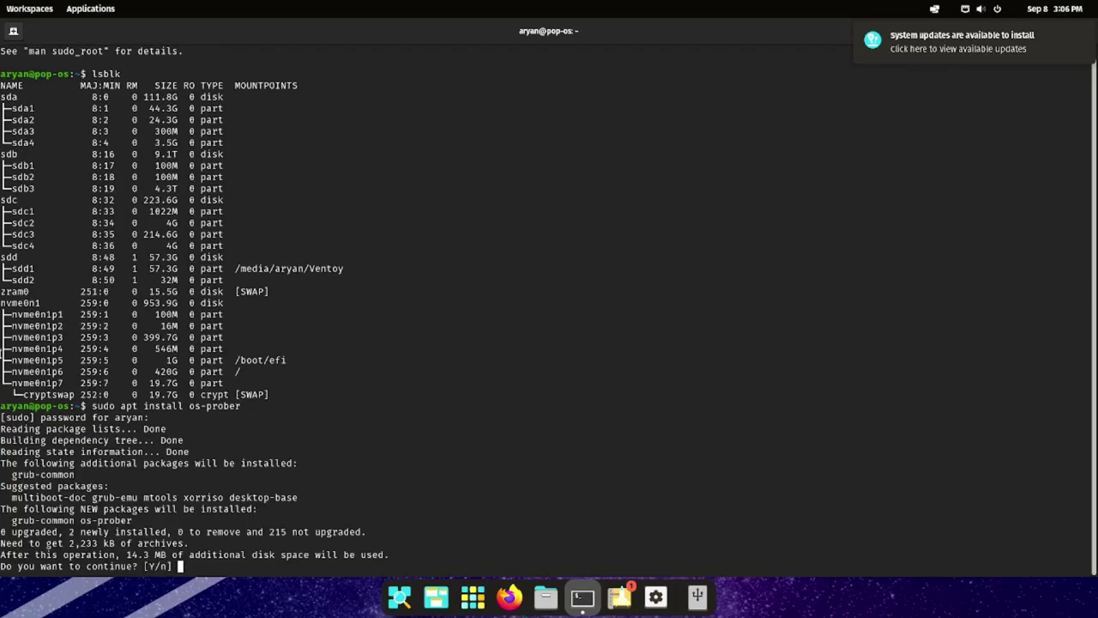
text(y)
key(Return)
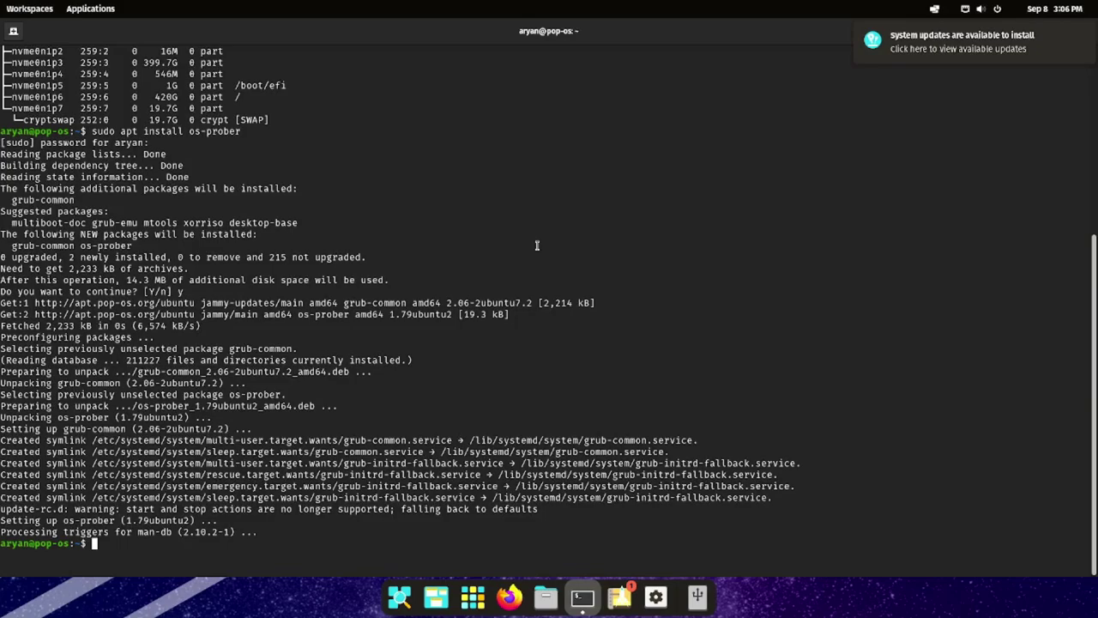
- Run 'sudo os-prober' and verify Windows Boot Manager is detected on nvme0n1p1
text(sudo os-prober)
key(Return)
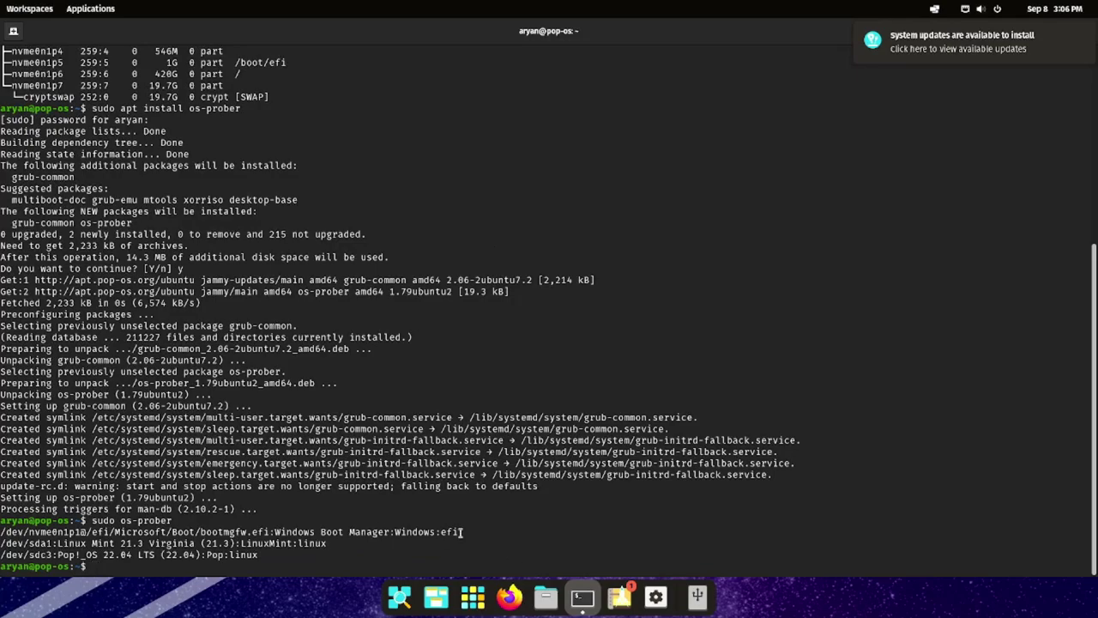
triple_click(461, 532)
drag(84, 532, 29, 532)
scroll(84, 532, up, 5)
triple_click(57, 249)
click(329, 306)
scroll(332, 306, down, 3)
scroll(331, 306, down, 3)
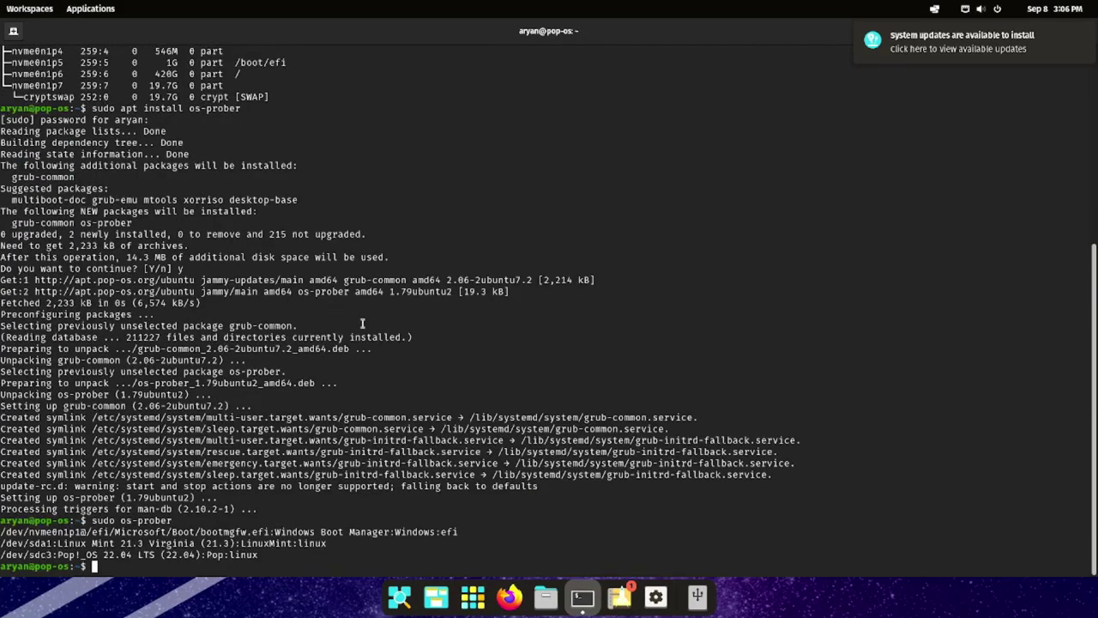